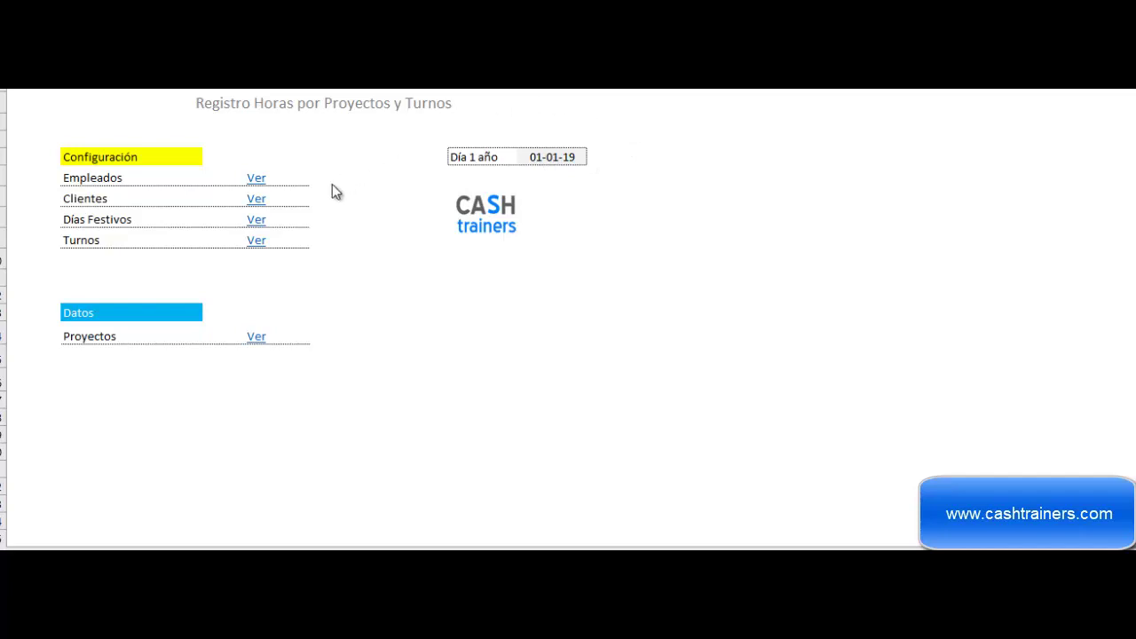
pyautogui.click(255, 179)
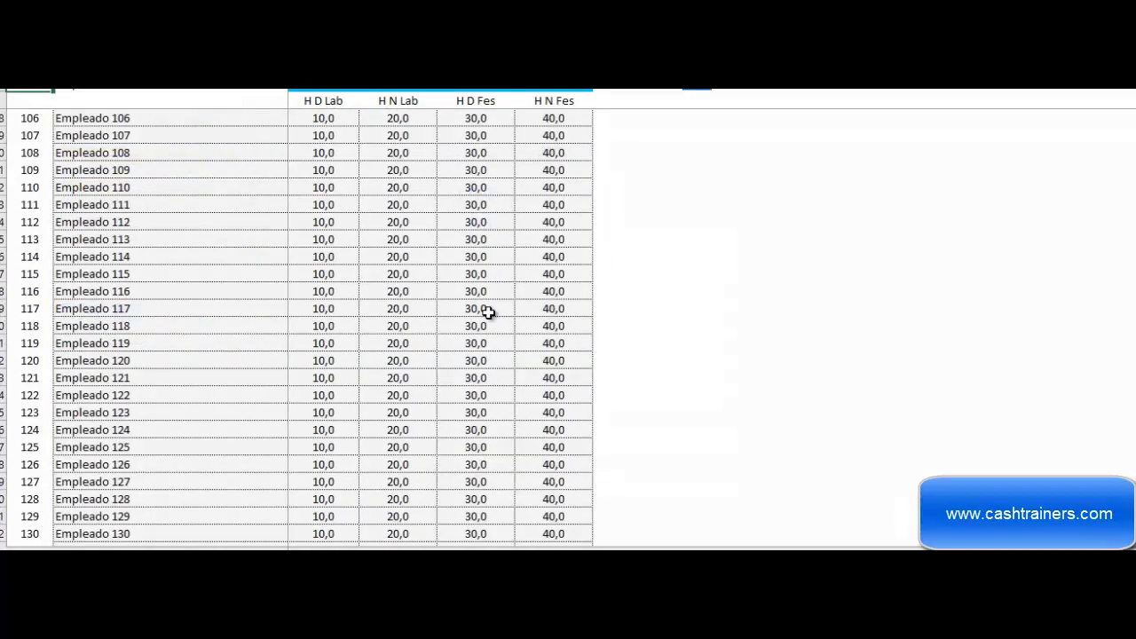
pyautogui.click(726, 208)
pyautogui.moveTo(1134, 241); pyautogui.dragTo(1134, 116)
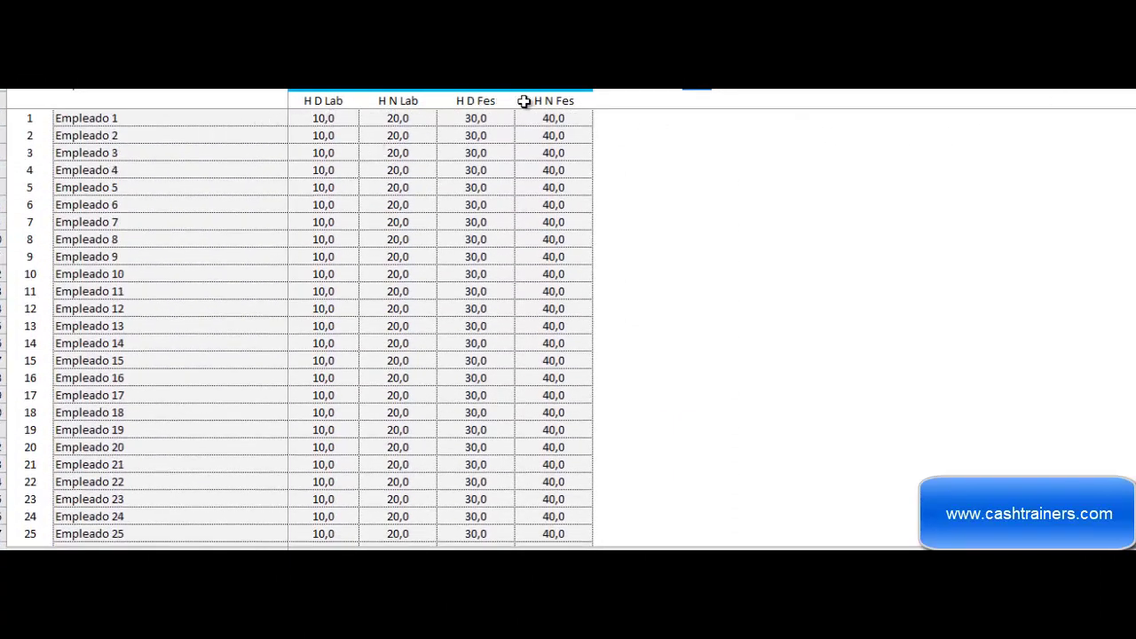
pyautogui.click(803, 103)
pyautogui.click(800, 88)
pyautogui.click(766, 89)
# - From the main menu, view the Clientes list and return to the menu
pyautogui.click(712, 91)
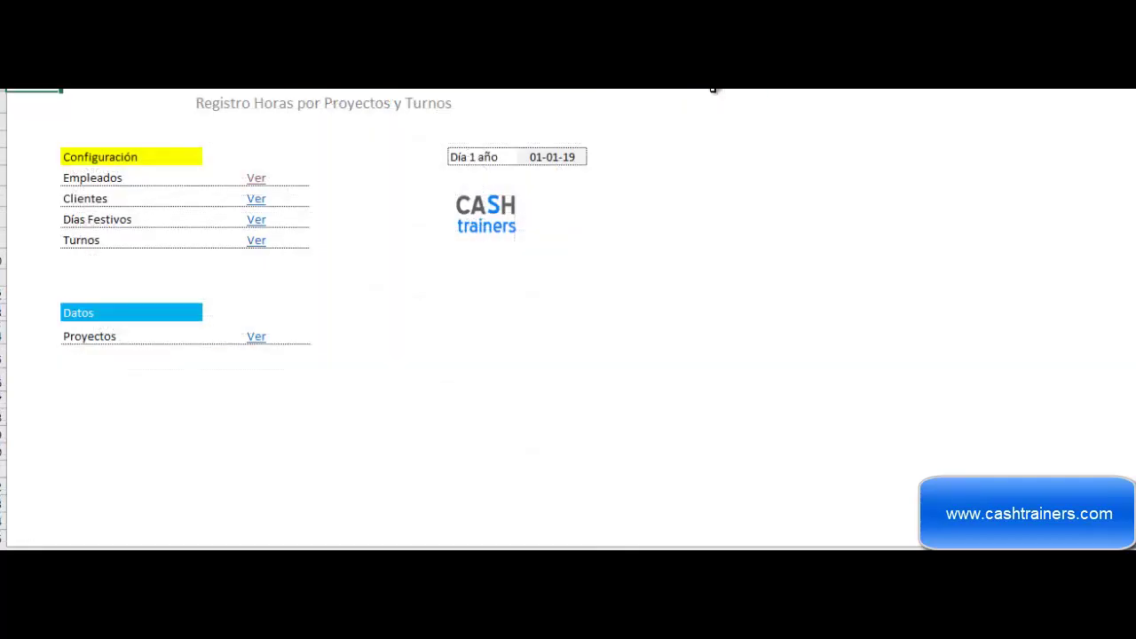
pyautogui.click(252, 205)
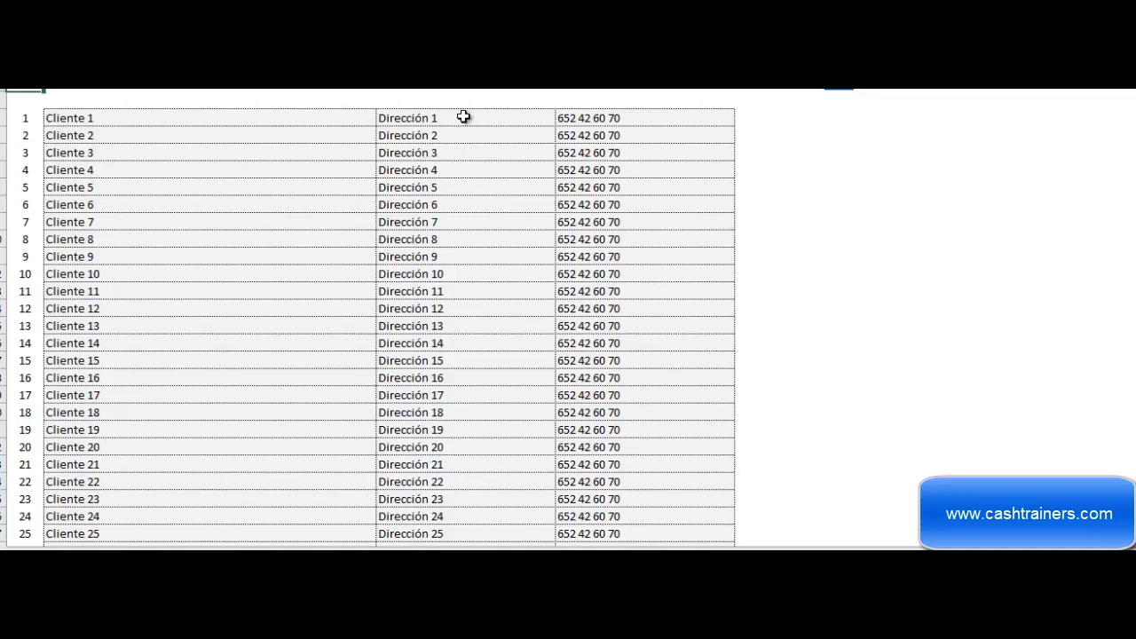
pyautogui.click(844, 97)
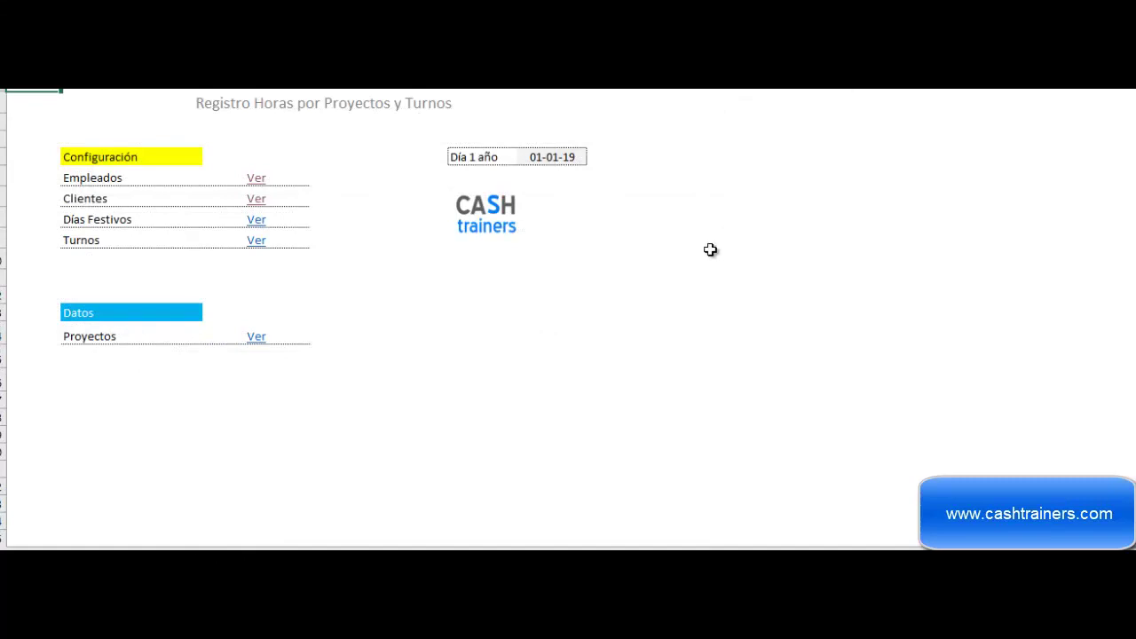
# - Check the Días Festivos holiday dates, then pick the Proyectos entry on the menu
pyautogui.click(254, 221)
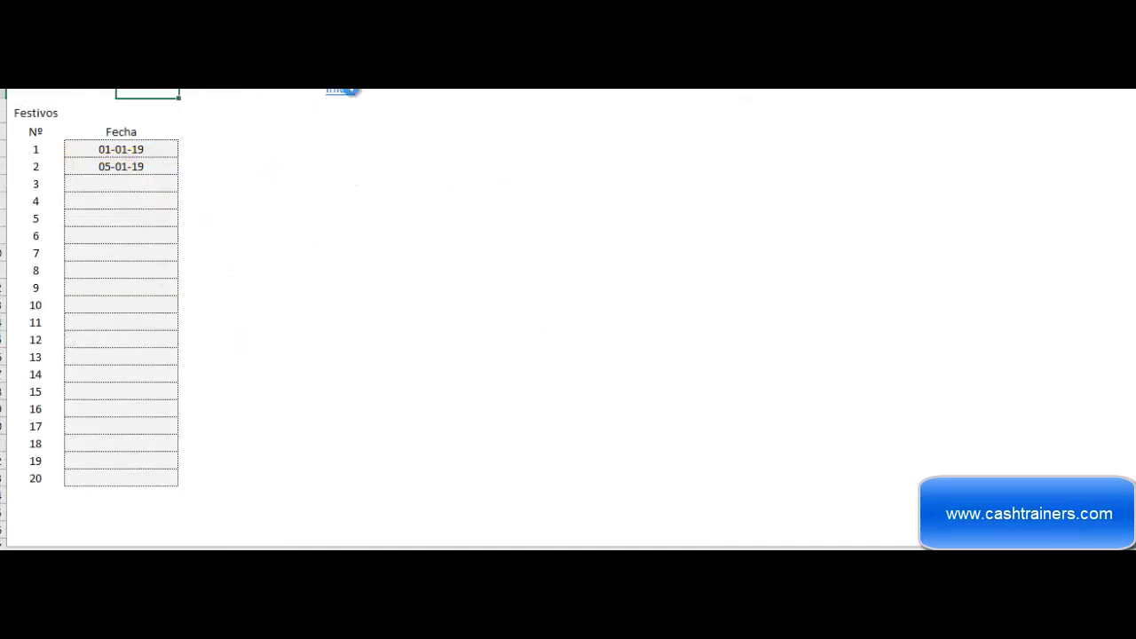
pyautogui.click(342, 89)
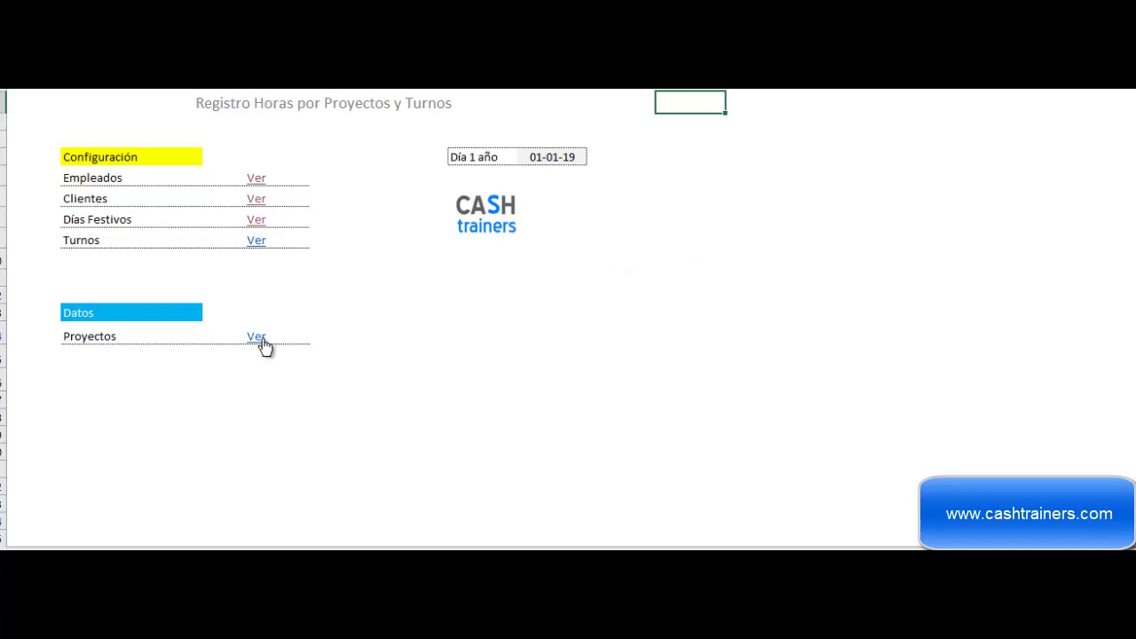
pyautogui.click(255, 342)
# - Glance at the Proyectos summary and the Turnos shifts (DIA 6:00–22:00, NOCHE), then reopen Proyectos
pyautogui.click(252, 338)
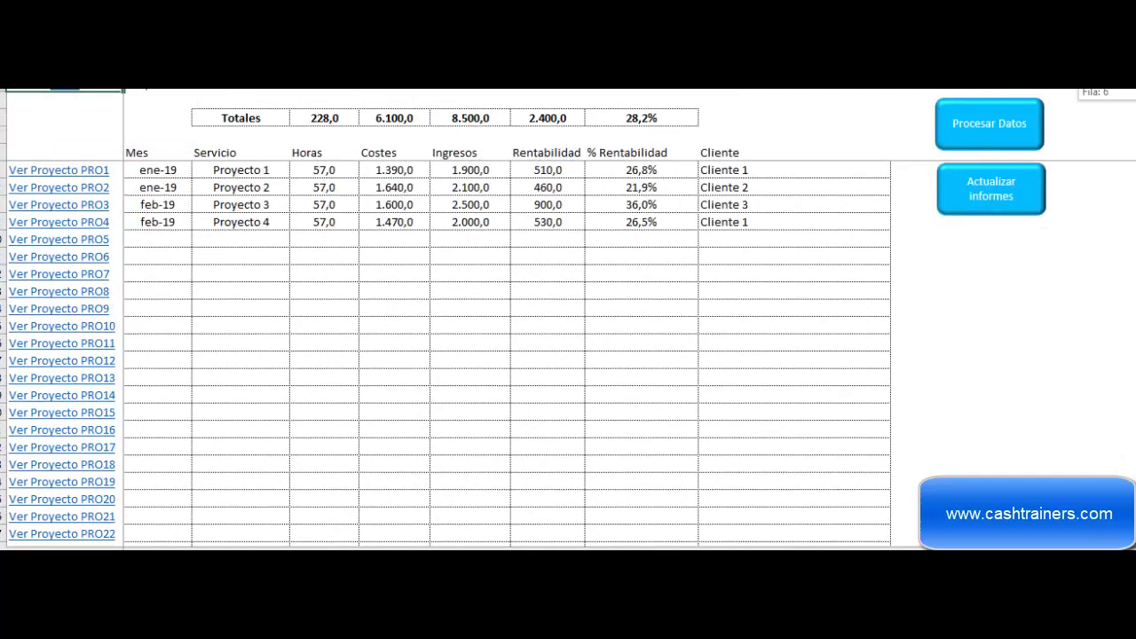
pyautogui.click(69, 91)
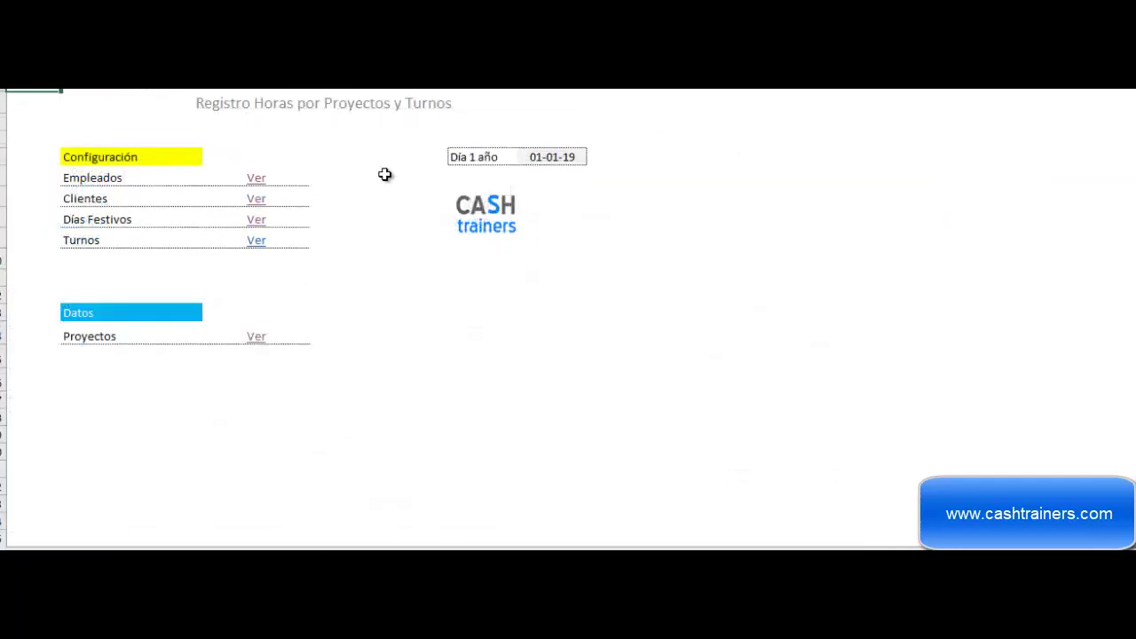
pyautogui.click(431, 293)
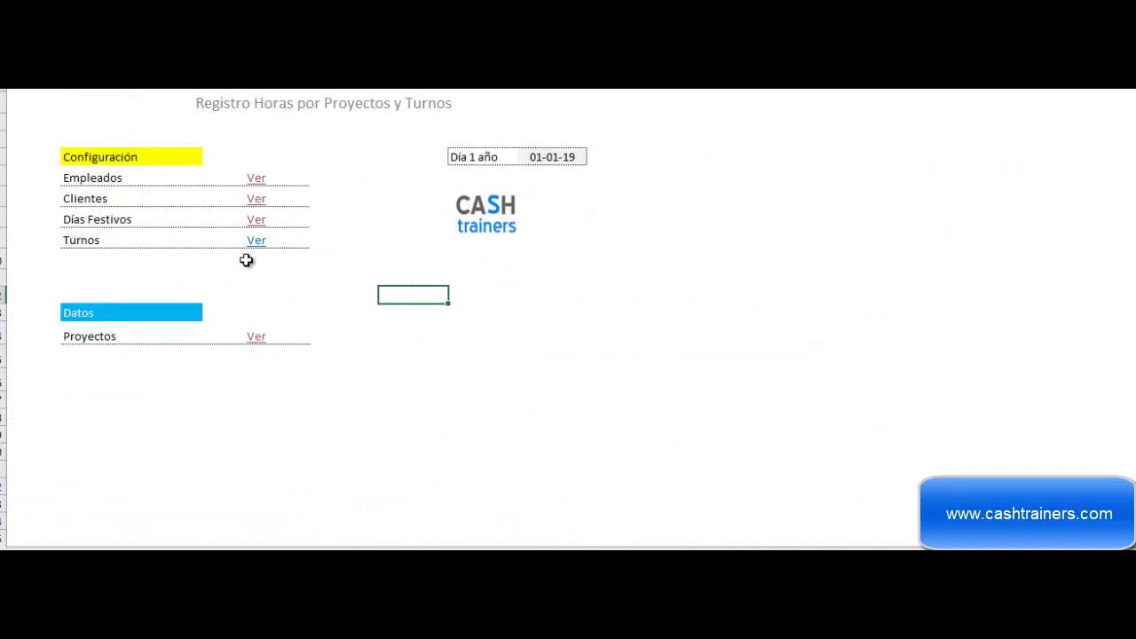
pyautogui.click(256, 241)
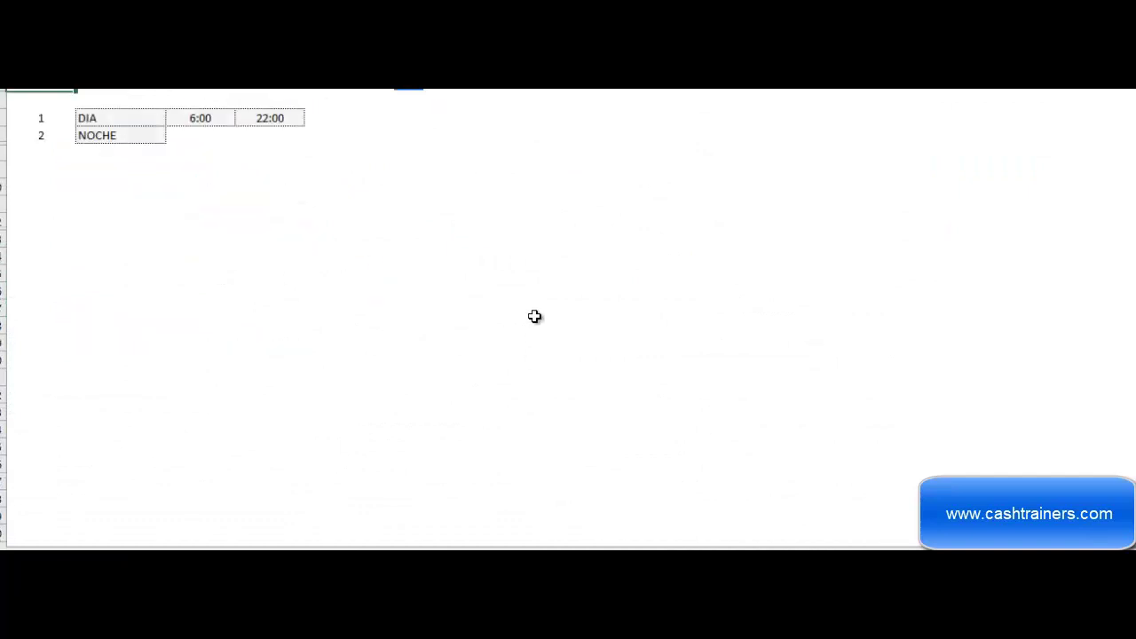
pyautogui.click(506, 92)
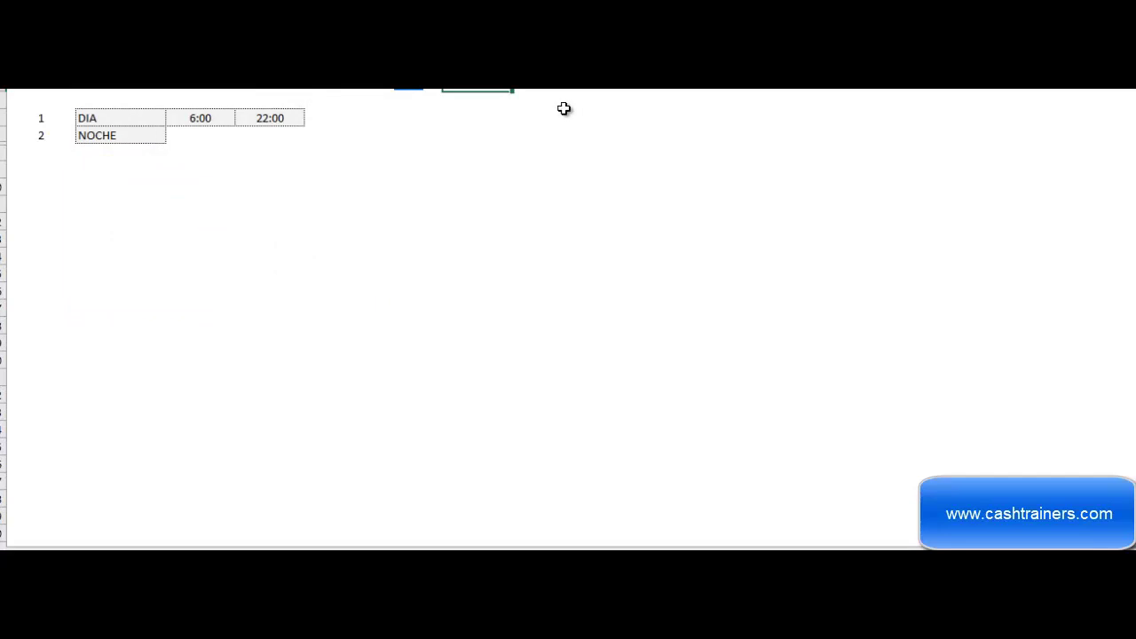
pyautogui.click(418, 91)
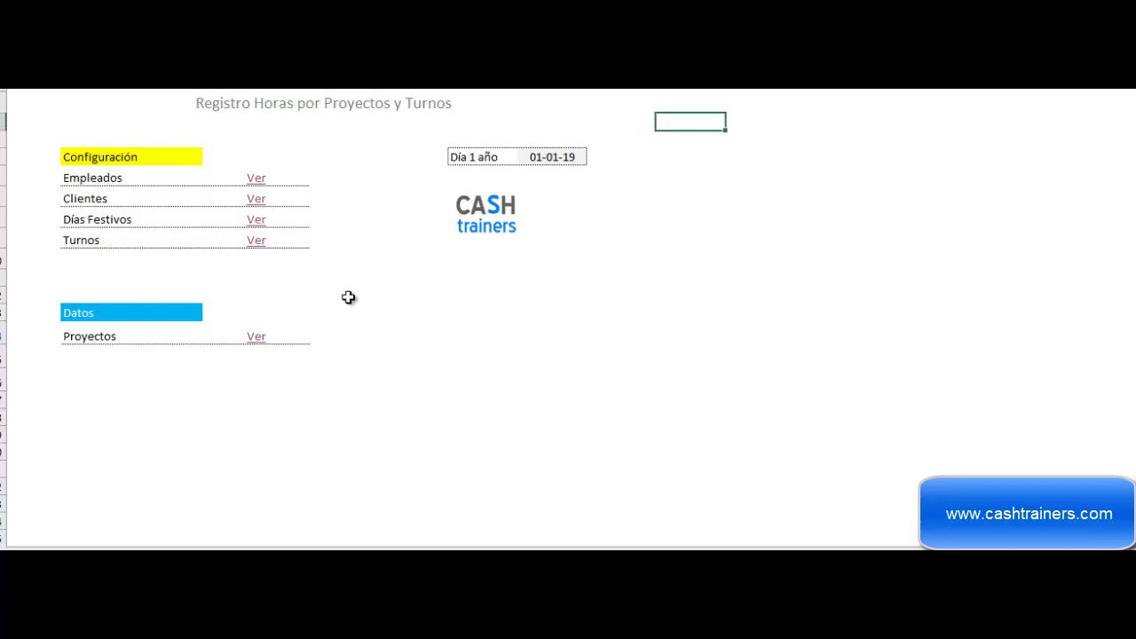
pyautogui.click(269, 339)
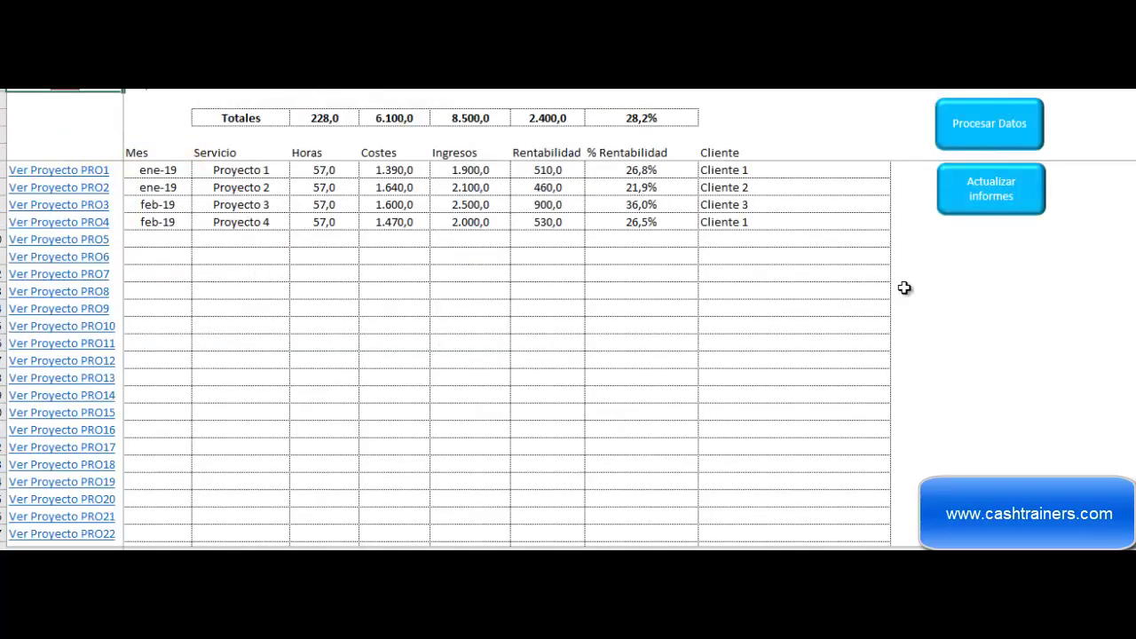
# - Open the Proyecto 1 sheet and keep Cliente 1 as its client from the client list
pyautogui.click(84, 172)
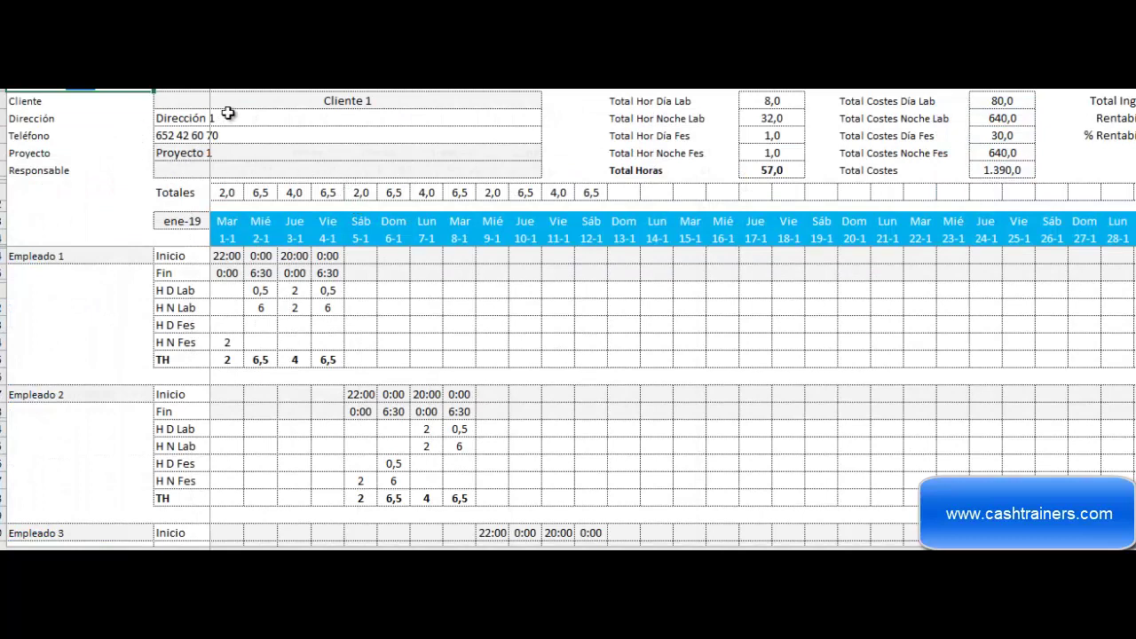
pyautogui.click(470, 117)
pyautogui.click(538, 103)
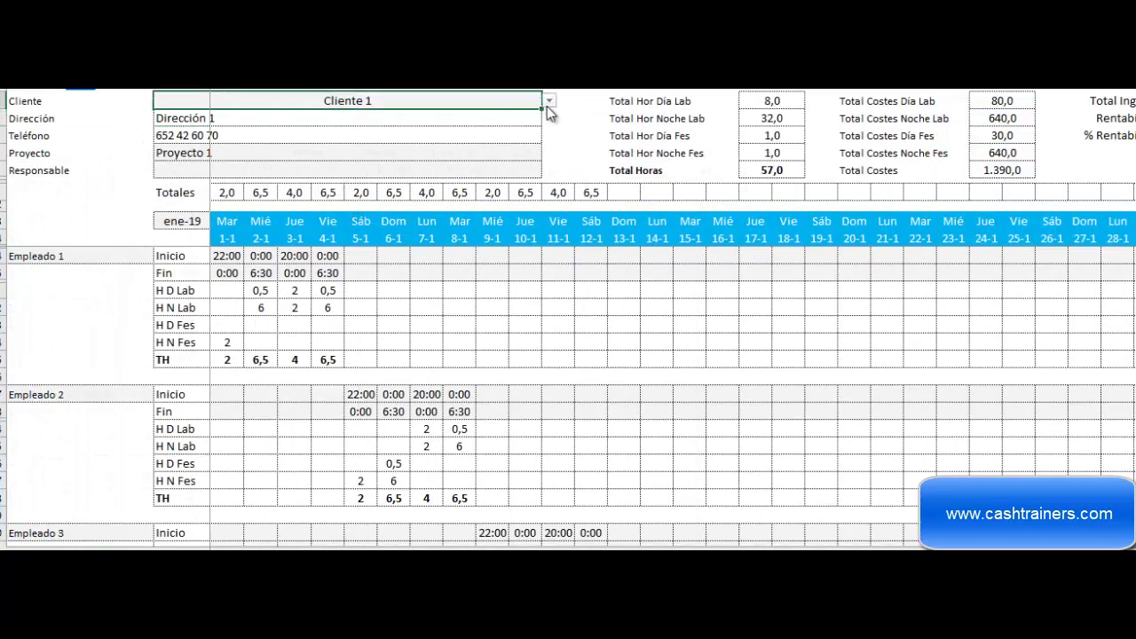
pyautogui.click(548, 102)
pyautogui.scroll(-4, 547, 134)
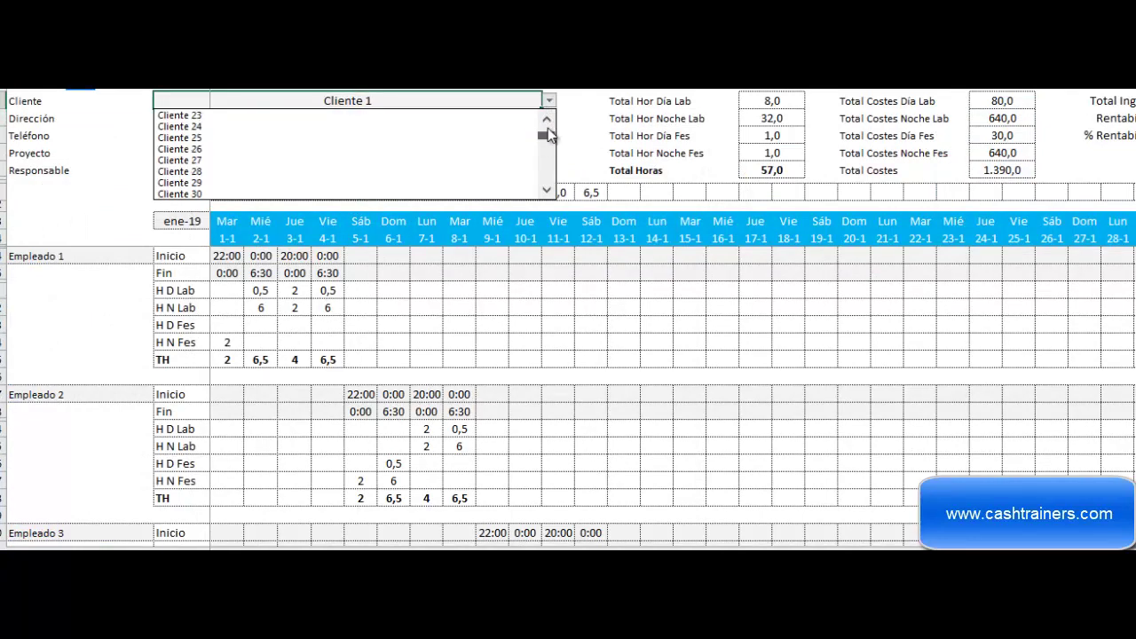
pyautogui.scroll(4, 548, 134)
pyautogui.click(178, 116)
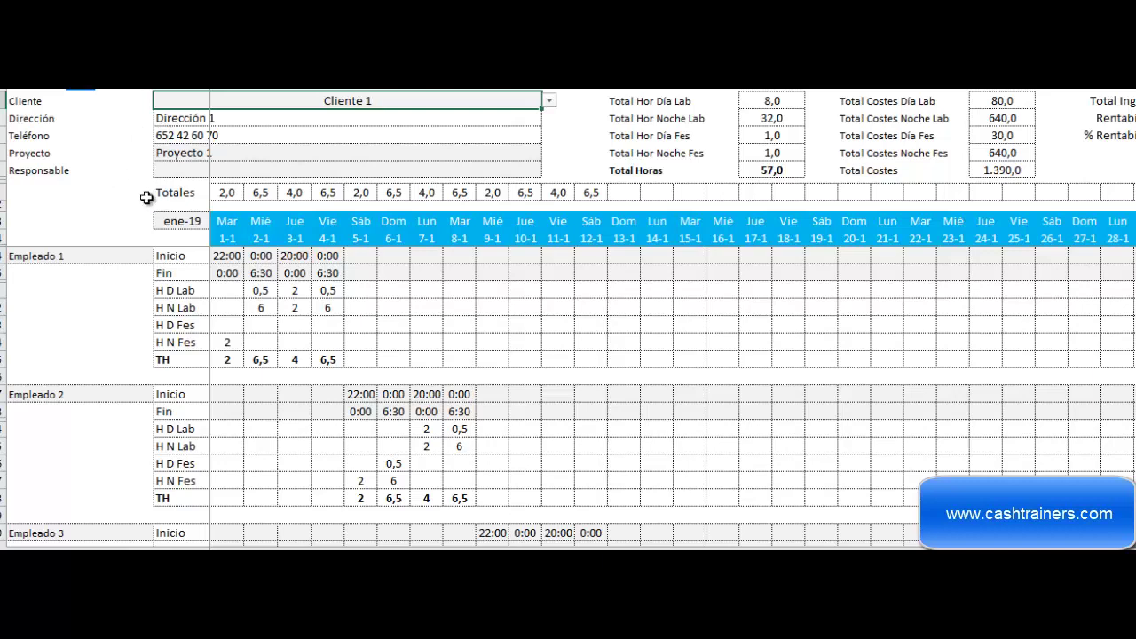
# - Switch the Proyecto 1 hours grid to feb-19, then back to ene-19
pyautogui.click(124, 238)
pyautogui.click(187, 224)
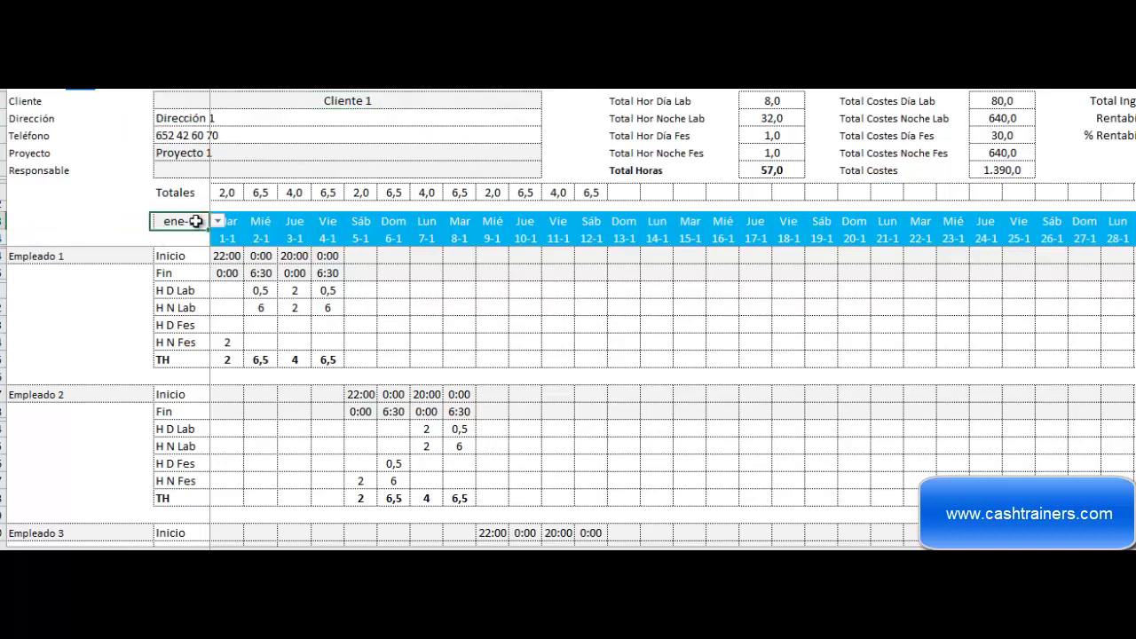
pyautogui.click(217, 221)
pyautogui.click(174, 247)
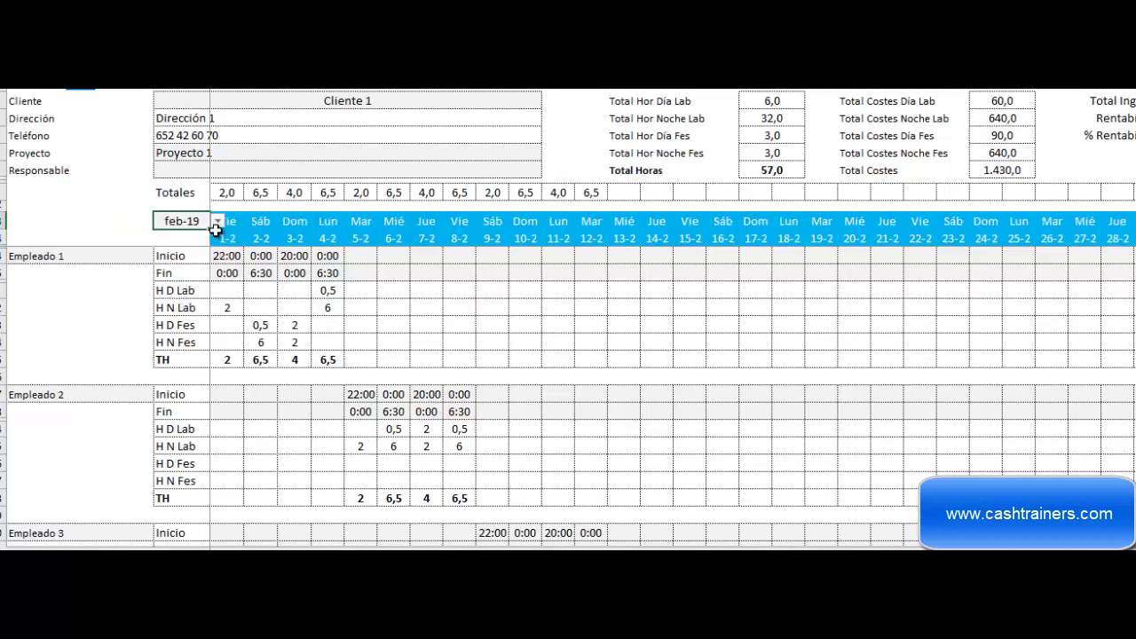
pyautogui.click(216, 222)
pyautogui.click(217, 221)
pyautogui.click(217, 220)
pyautogui.click(217, 239)
pyautogui.click(173, 236)
# - Keep Empleado 1 in the first block and review the Totales row (57,0 hours, 1.390,0 costs)
pyautogui.click(93, 224)
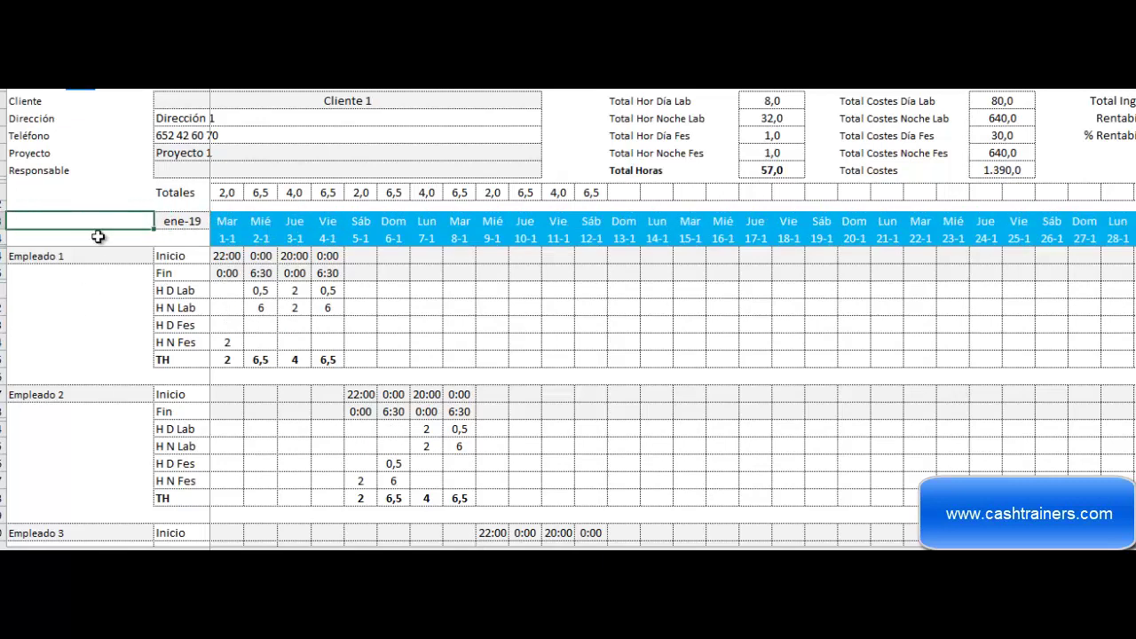
pyautogui.click(110, 258)
pyautogui.click(161, 255)
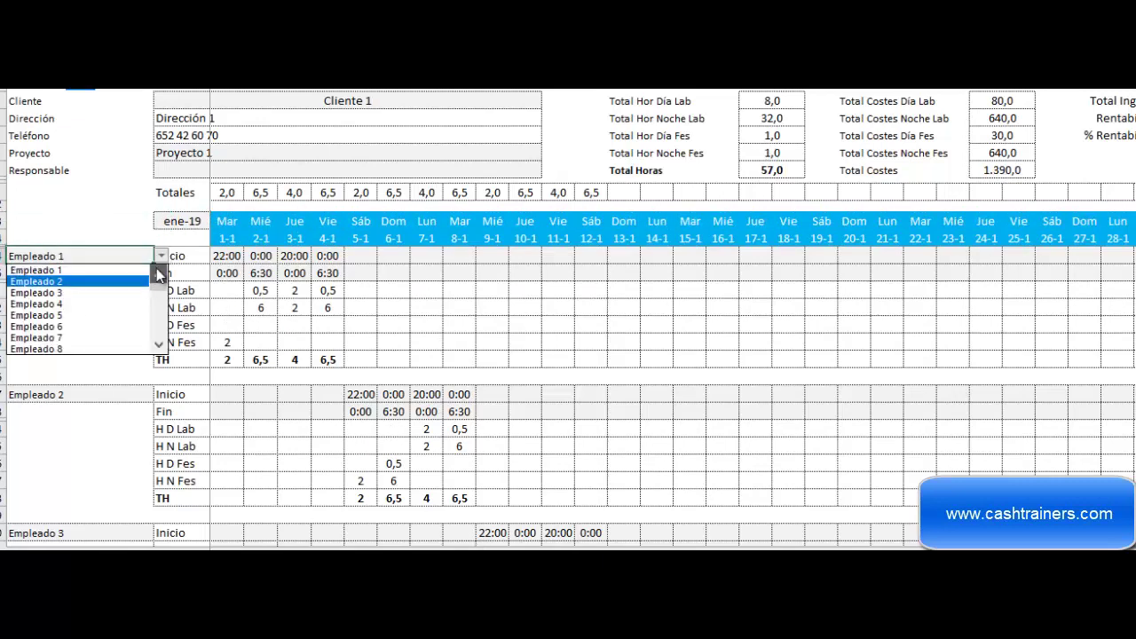
pyautogui.press('Escape')
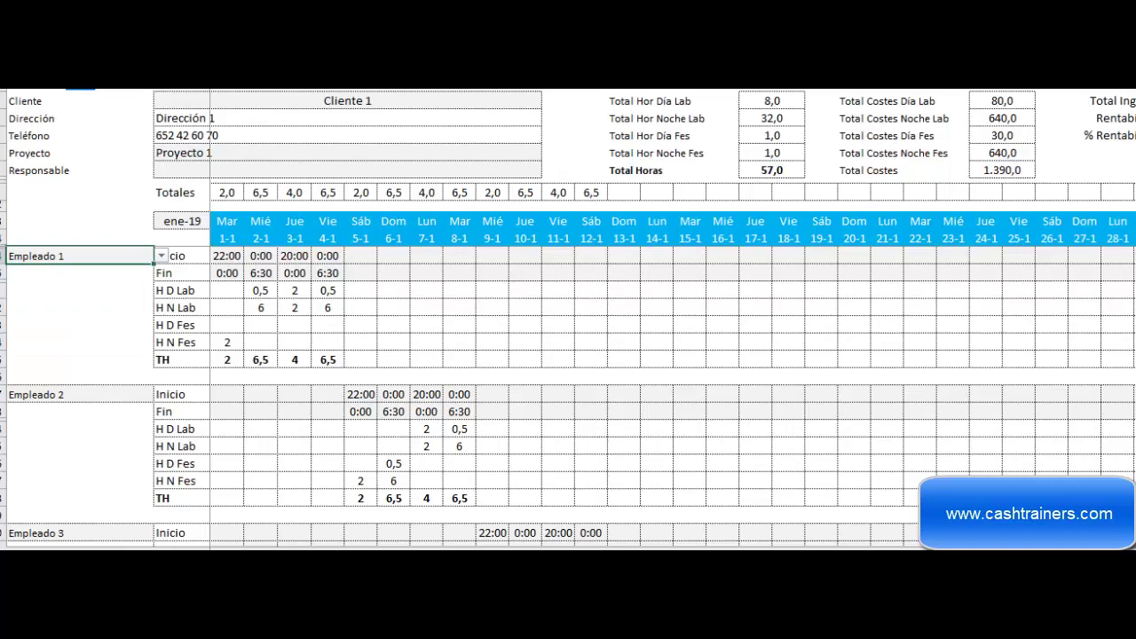
pyautogui.moveTo(1135, 149); pyautogui.dragTo(1135, 153)
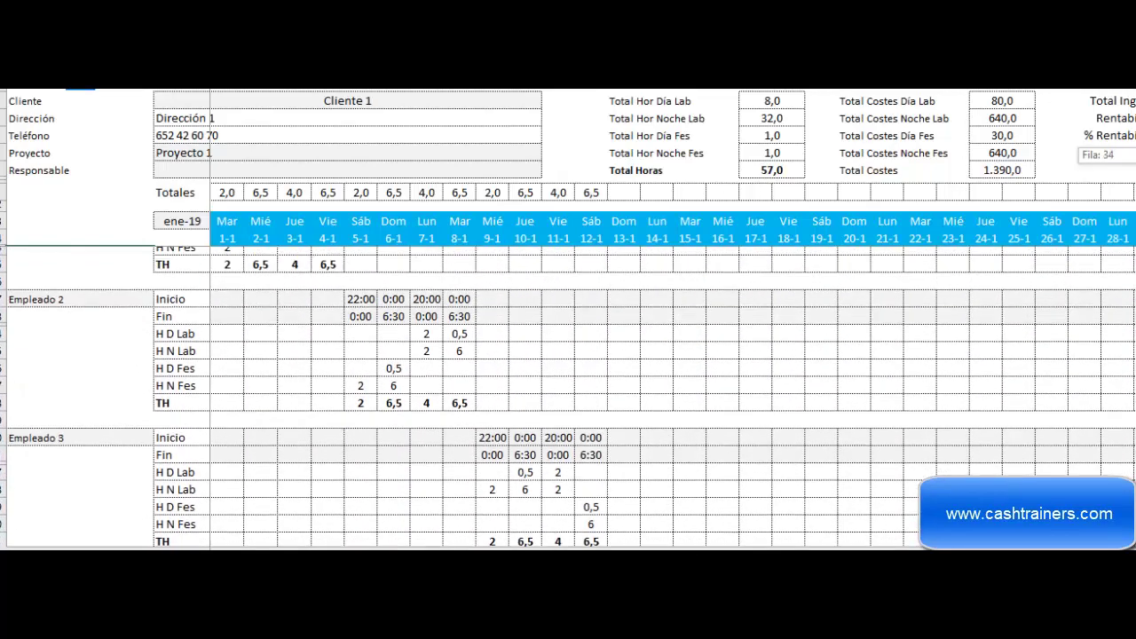
pyautogui.moveTo(1135, 153); pyautogui.dragTo(1135, 142)
pyautogui.press('Up')
pyautogui.press('Up')
pyautogui.press('Up')
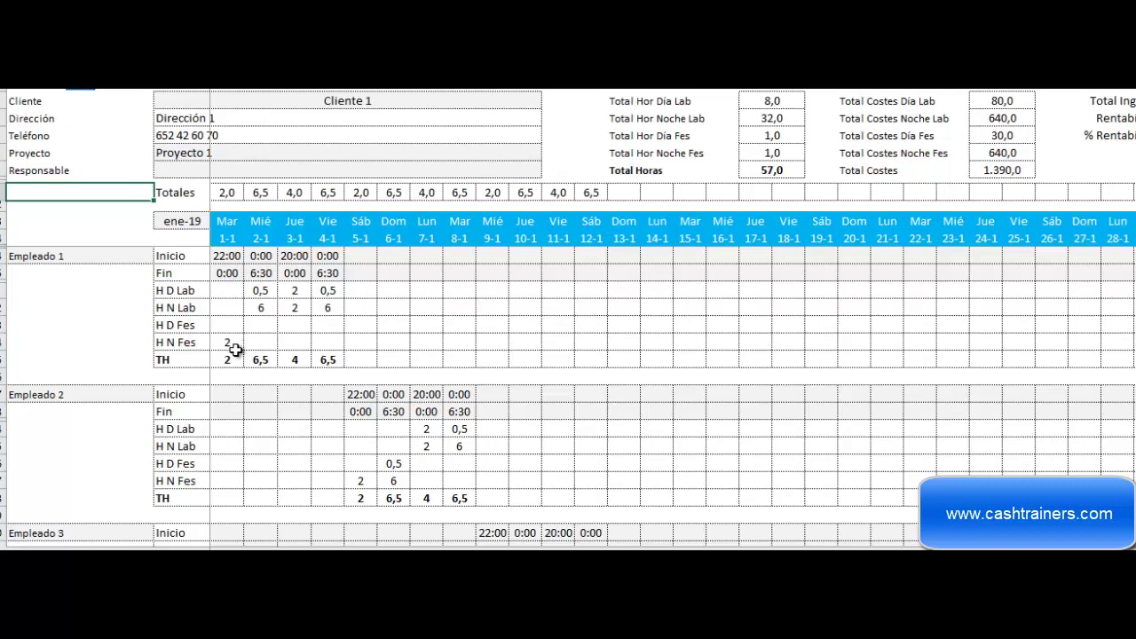
pyautogui.click(116, 345)
pyautogui.click(116, 346)
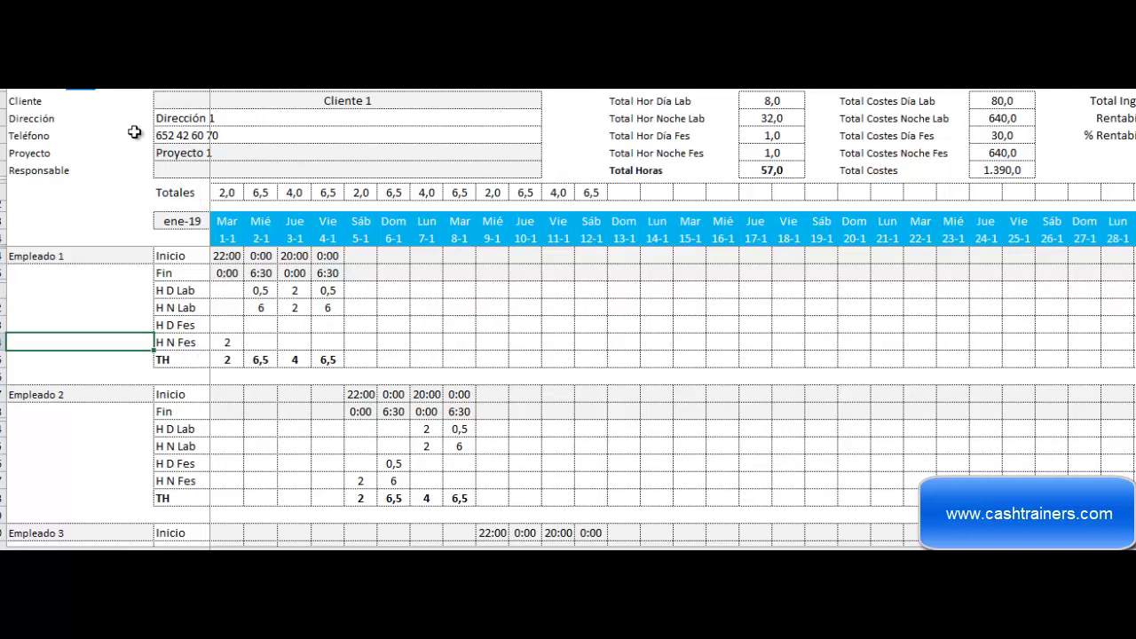
# - Review the Días Festivos dates from the main menu, then return via Proyectos to the Proyecto 1 sheet
pyautogui.click(89, 94)
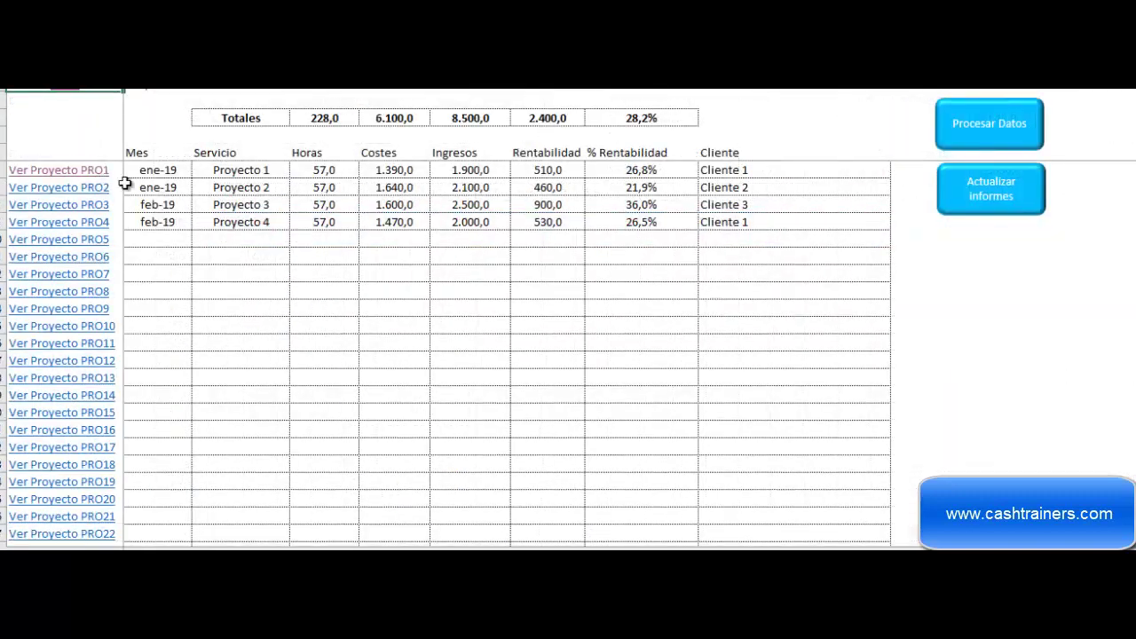
pyautogui.click(71, 94)
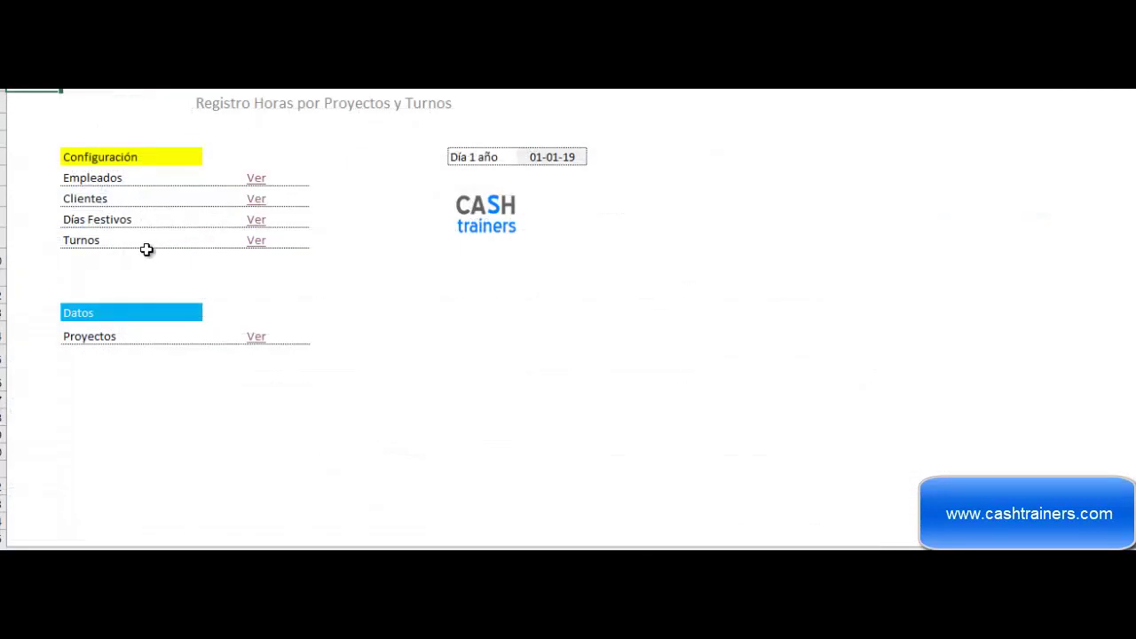
pyautogui.click(258, 222)
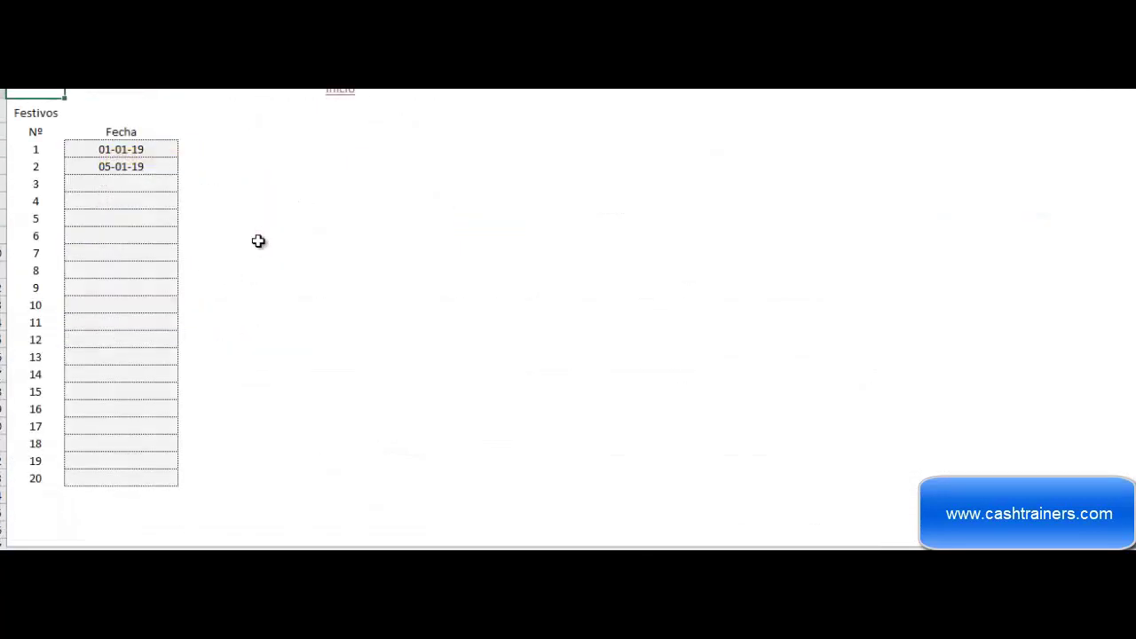
pyautogui.click(338, 93)
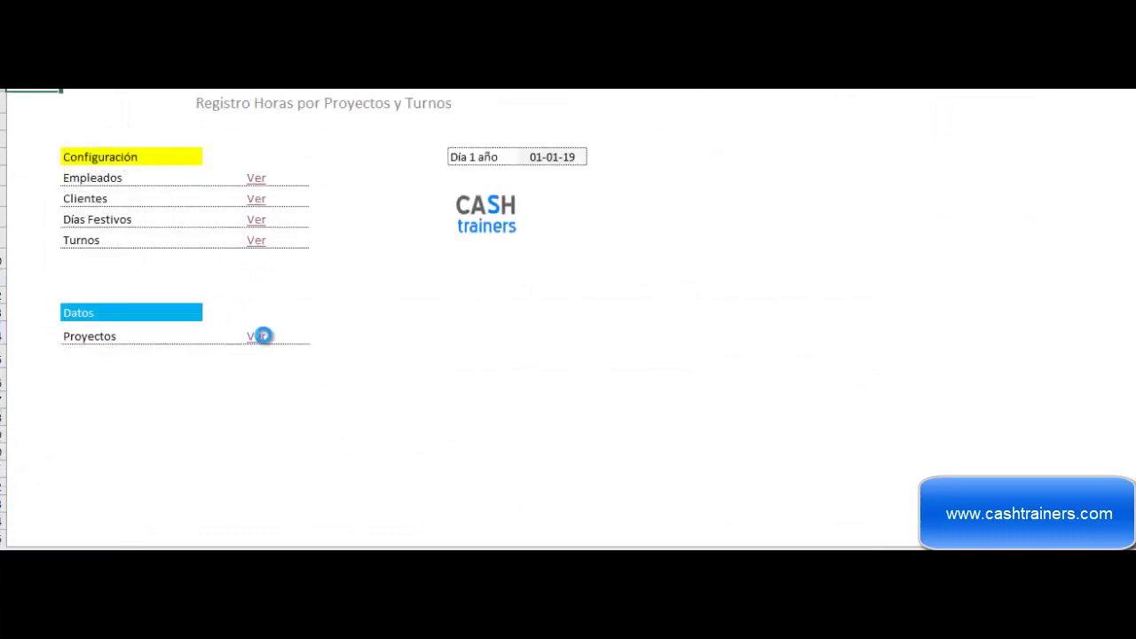
pyautogui.click(259, 336)
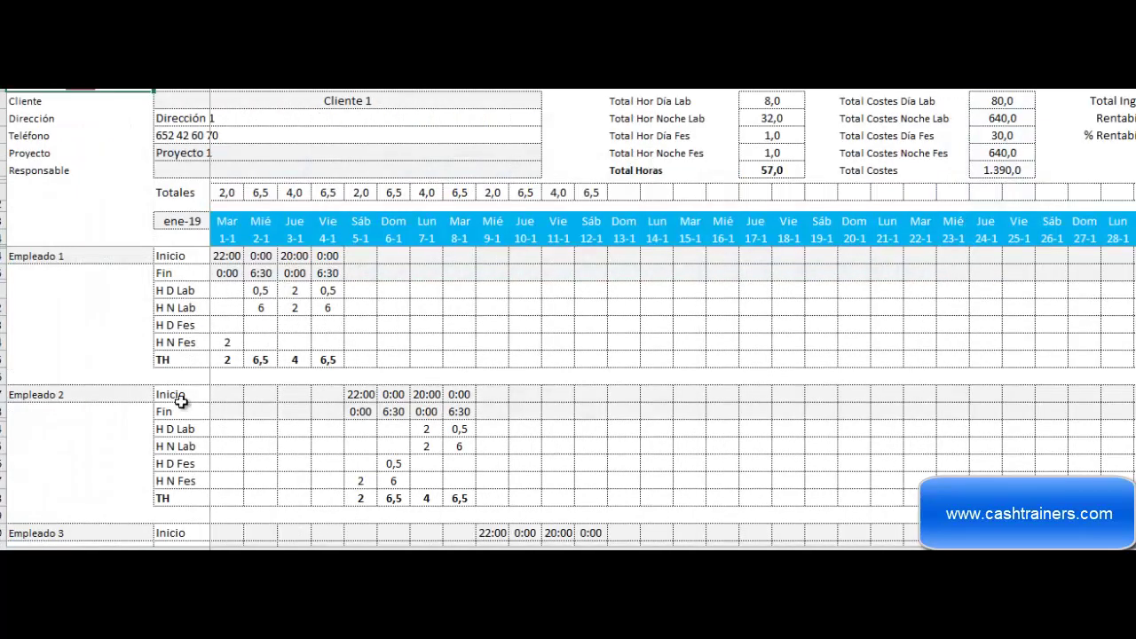
pyautogui.click(108, 342)
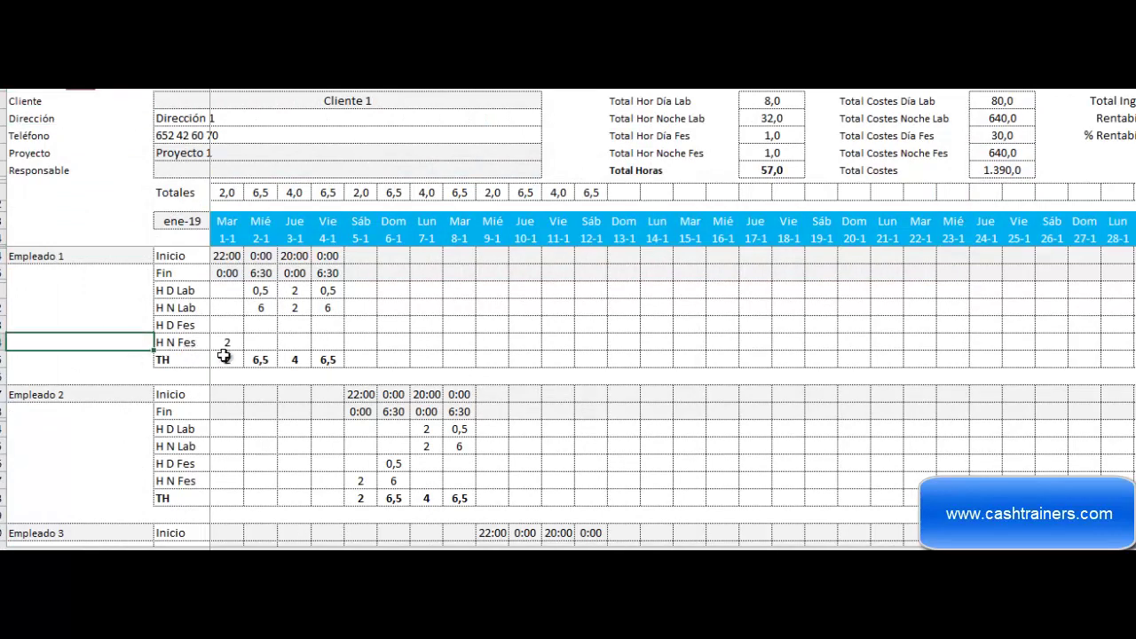
# - Scroll Proyecto 1's timesheet right to show Total, Coste 1 and Coste 2 (19,0 hours per employee)
pyautogui.click(108, 295)
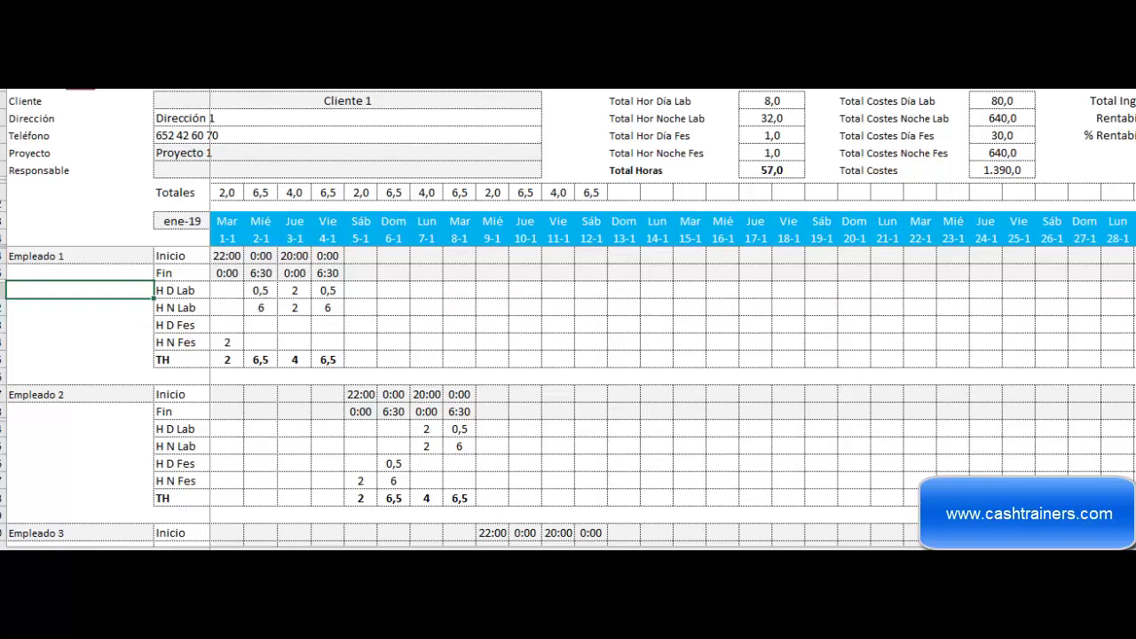
pyautogui.moveTo(439, 543)
pyautogui.mouseDown()
pyautogui.moveTo(455, 549)
pyautogui.moveTo(434, 545)
pyautogui.mouseUp()
pyautogui.scroll(-2, 165, 432)
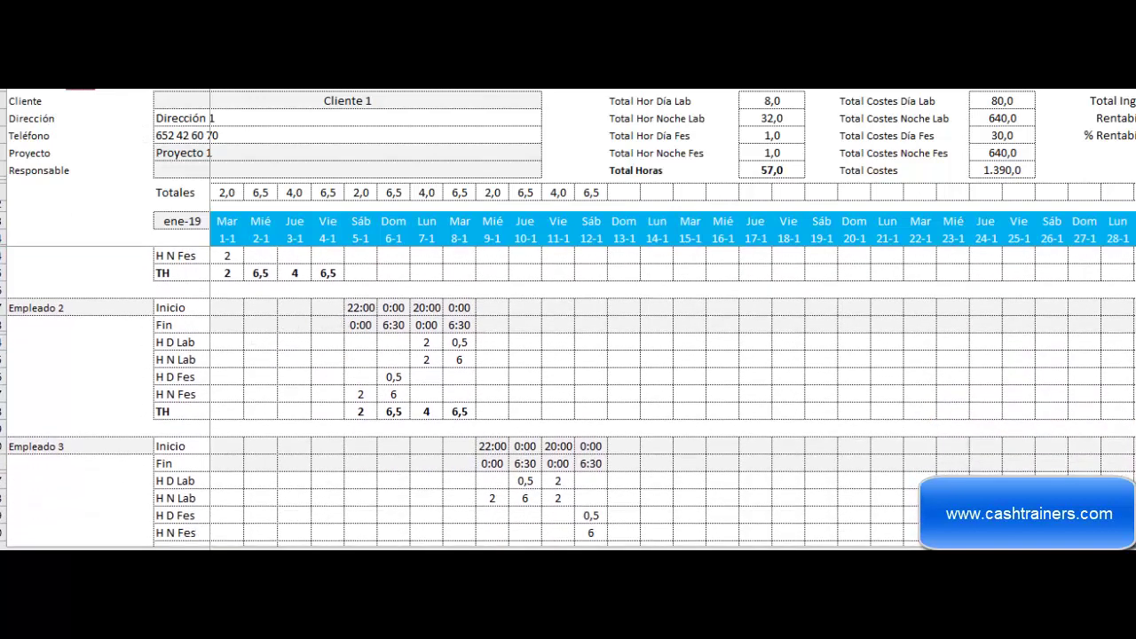
pyautogui.scroll(2, 568, 395)
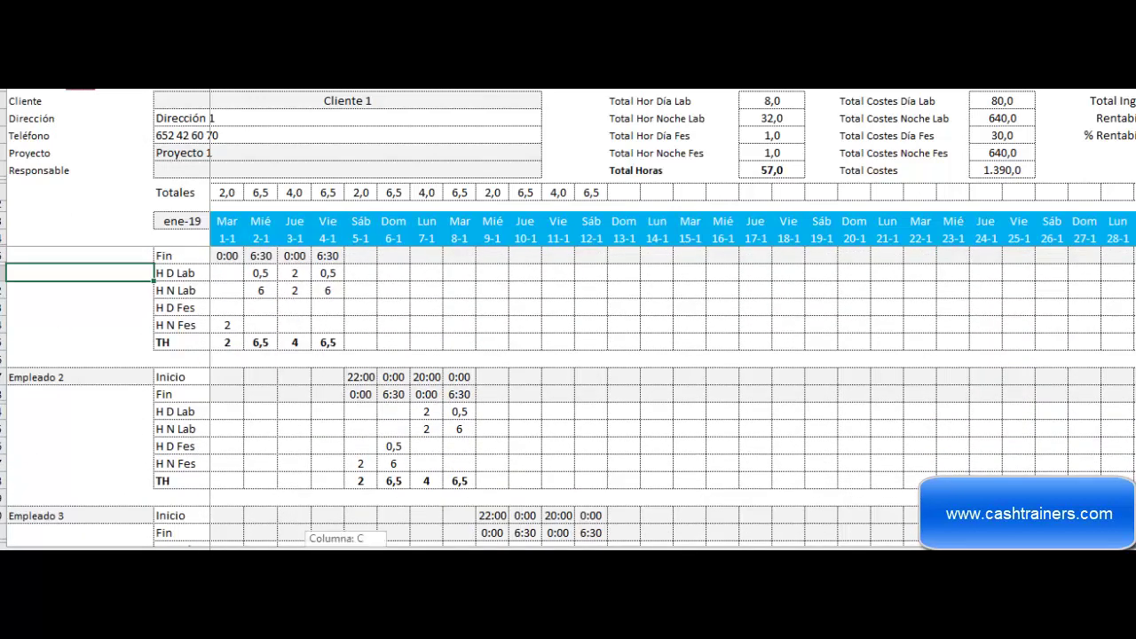
pyautogui.moveTo(337, 545); pyautogui.dragTo(346, 545)
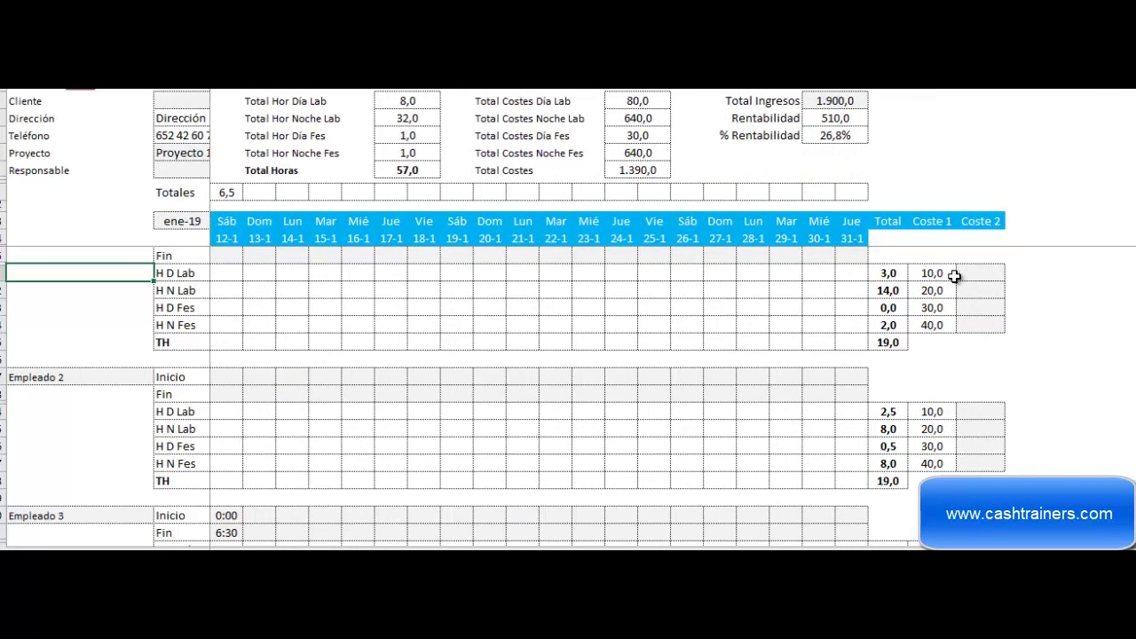
pyautogui.scroll(1, 993, 436)
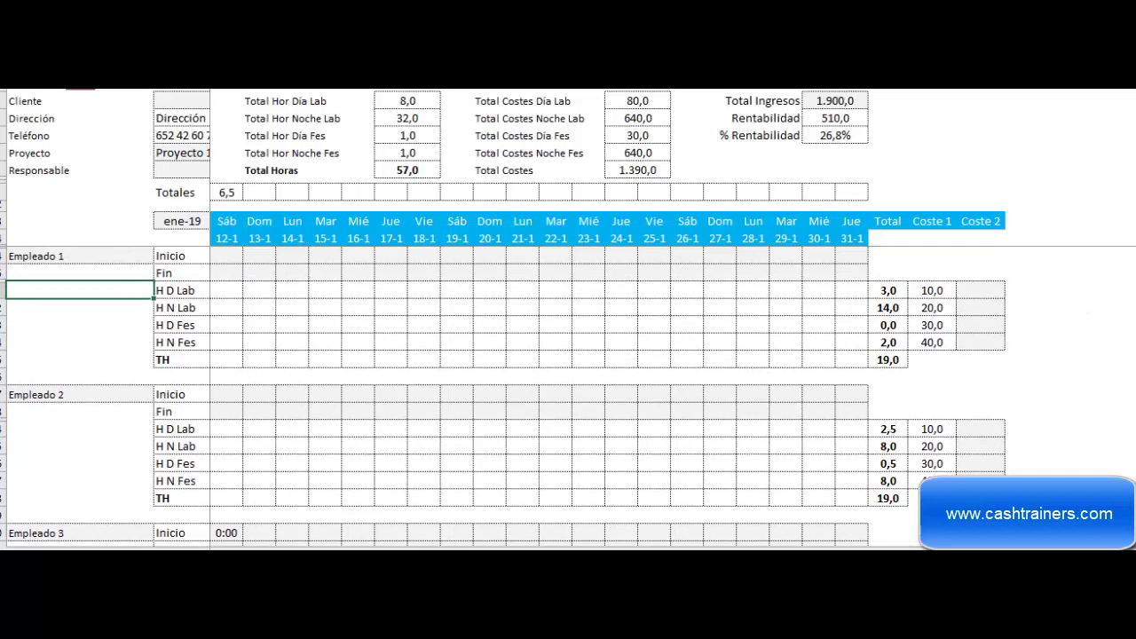
pyautogui.click(973, 292)
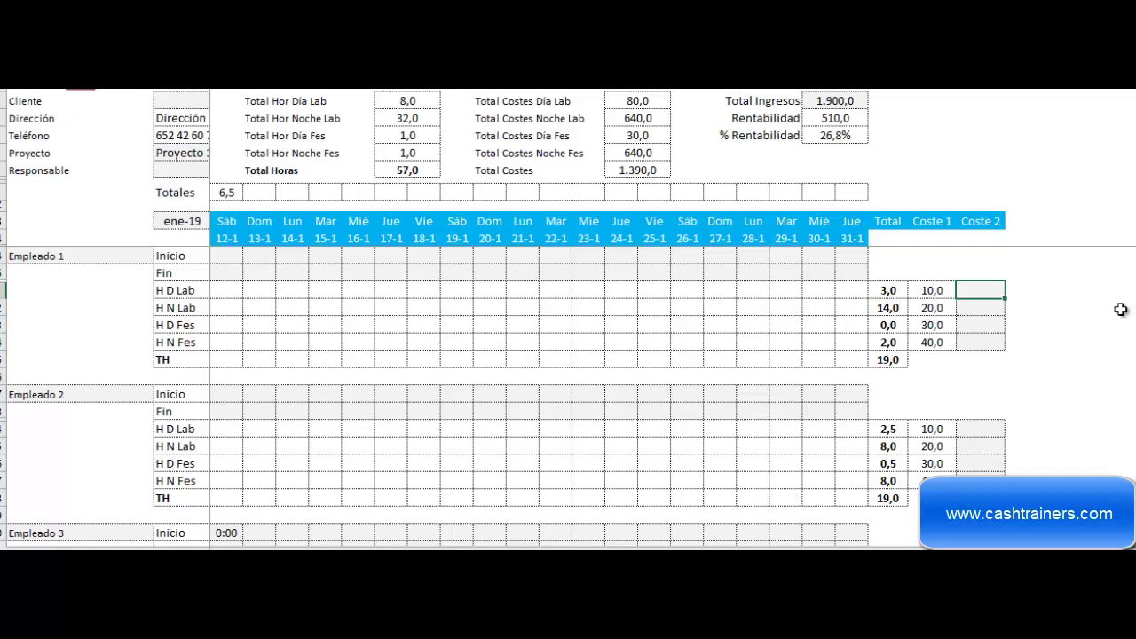
pyautogui.write('11')
pyautogui.press('Return')
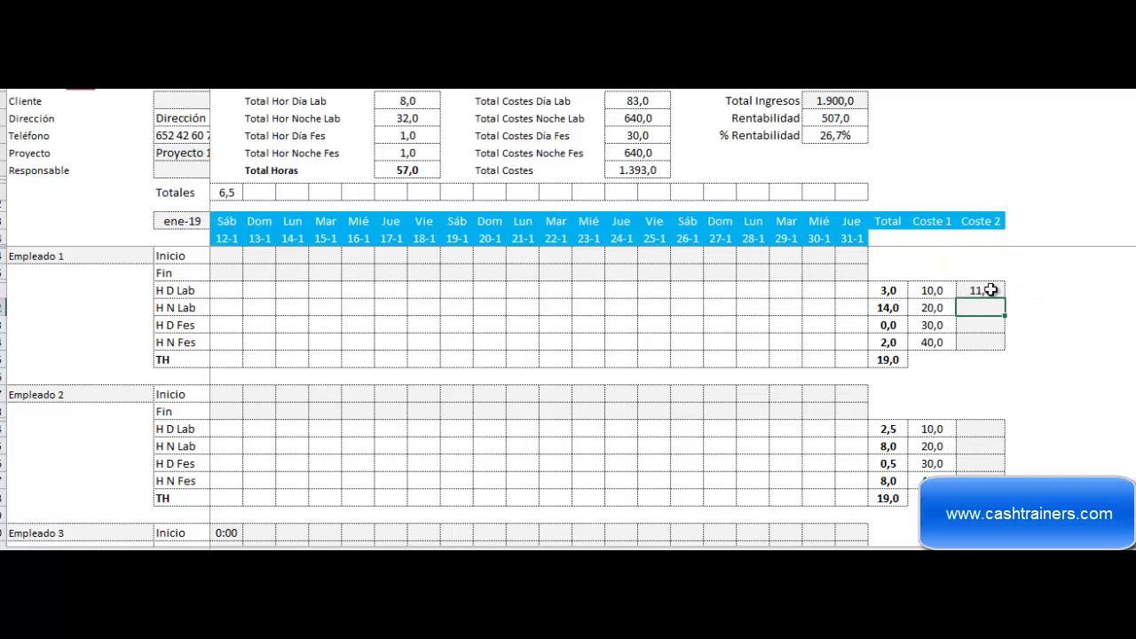
pyautogui.click(990, 291)
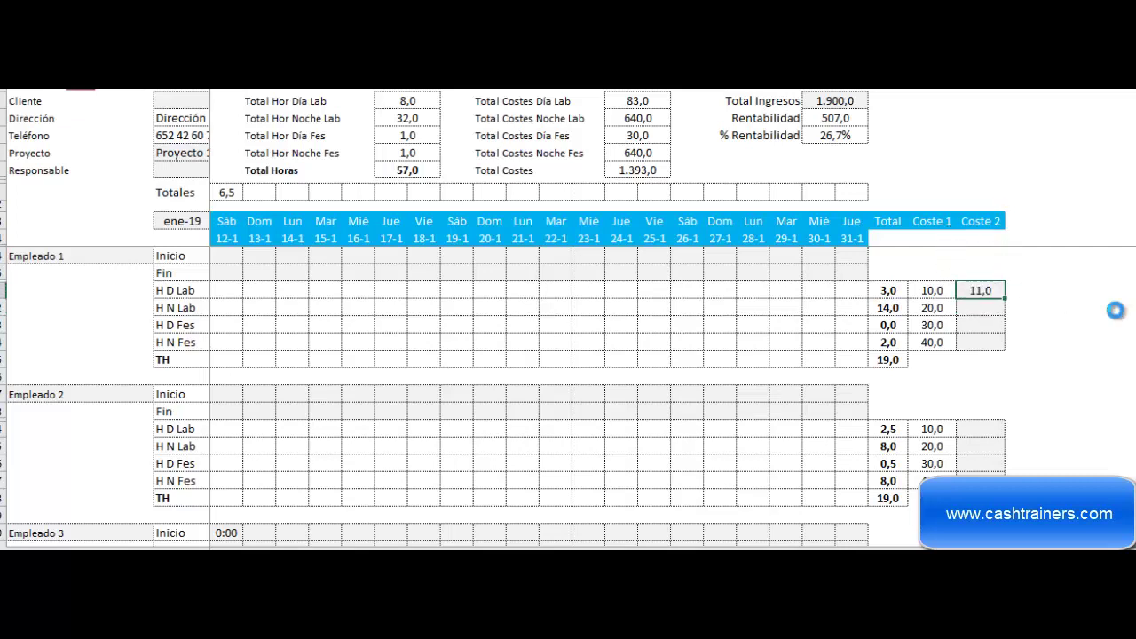
pyautogui.press('Delete')
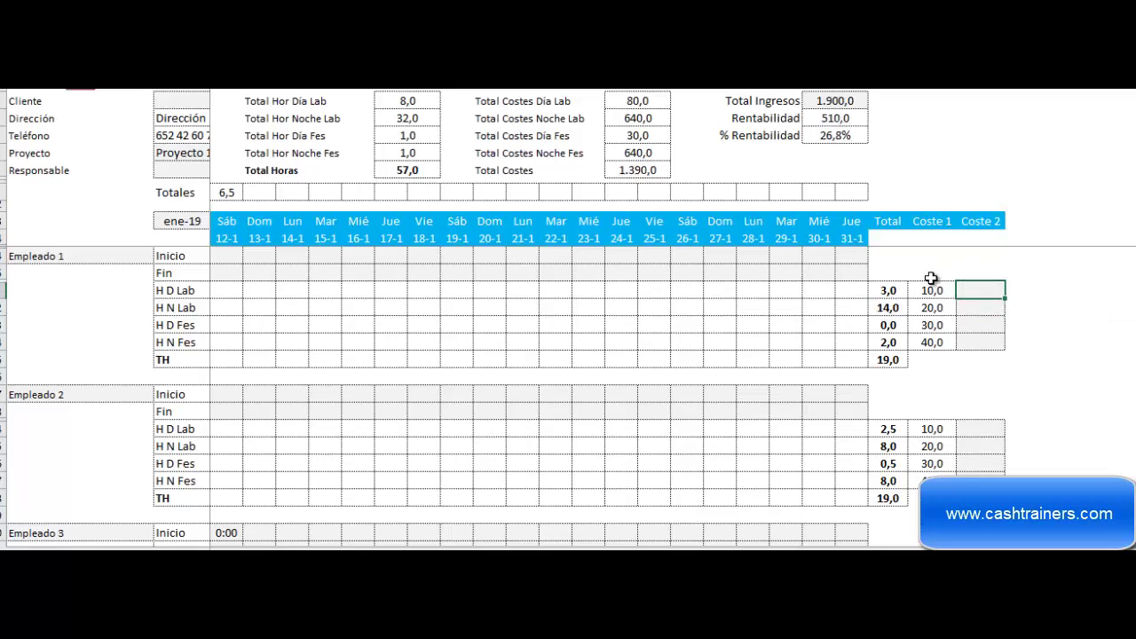
# - Change Proyecto 1's Total Ingresos from 1.900,0 to 2000 and check the 610,0 Rentabilidad
pyautogui.hscroll(-5, 834, 524)
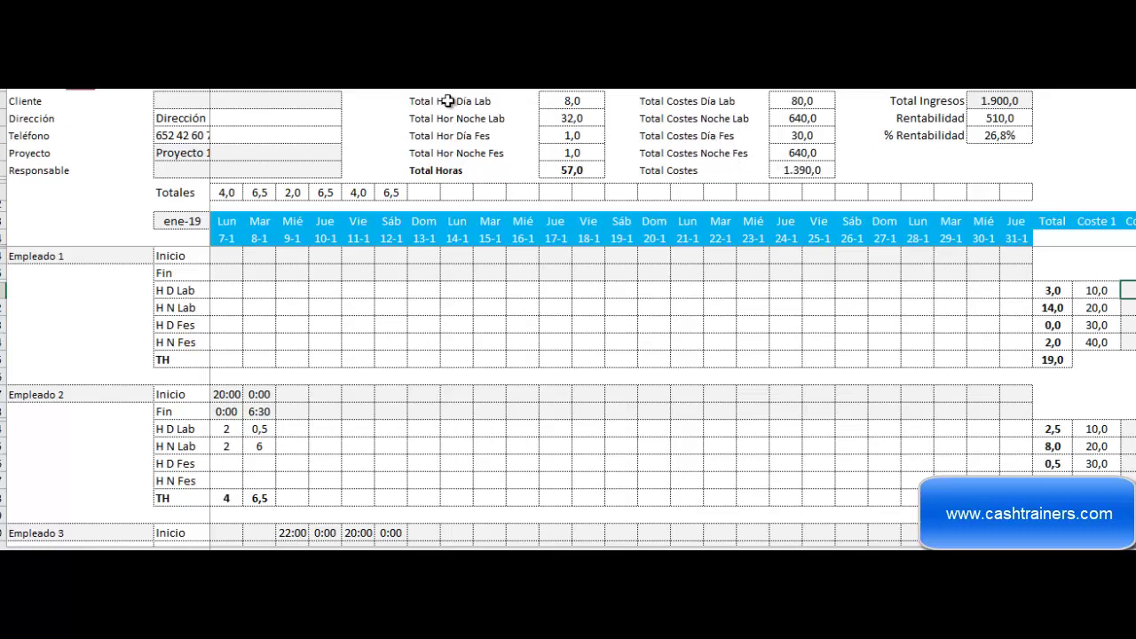
pyautogui.moveTo(984, 102); pyautogui.dragTo(984, 117)
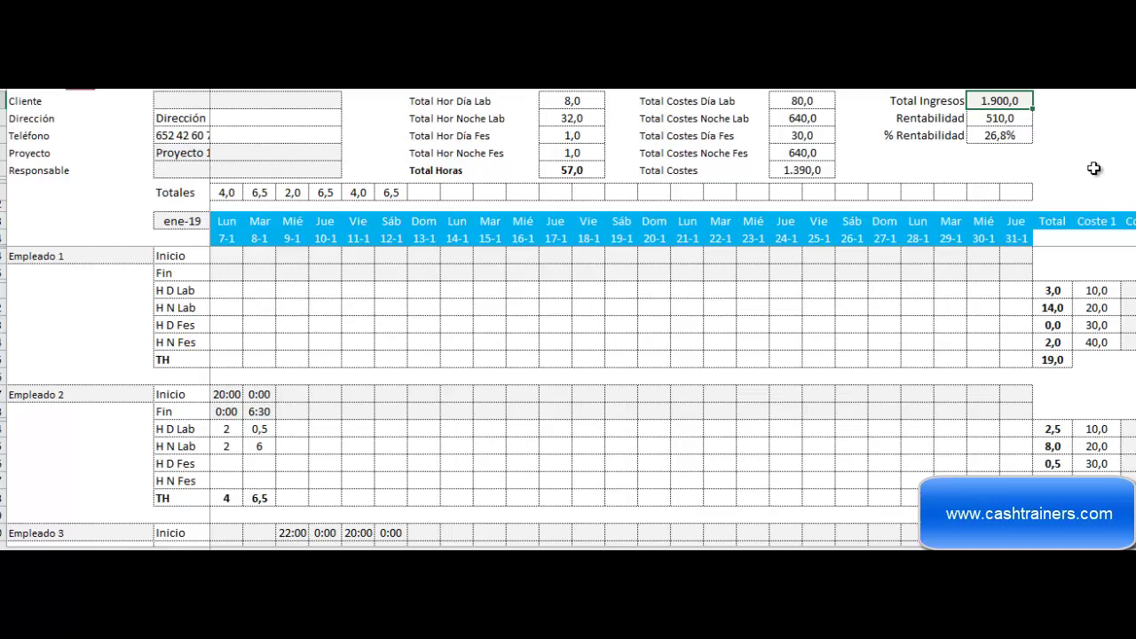
pyautogui.write('200')
pyautogui.press('Return')
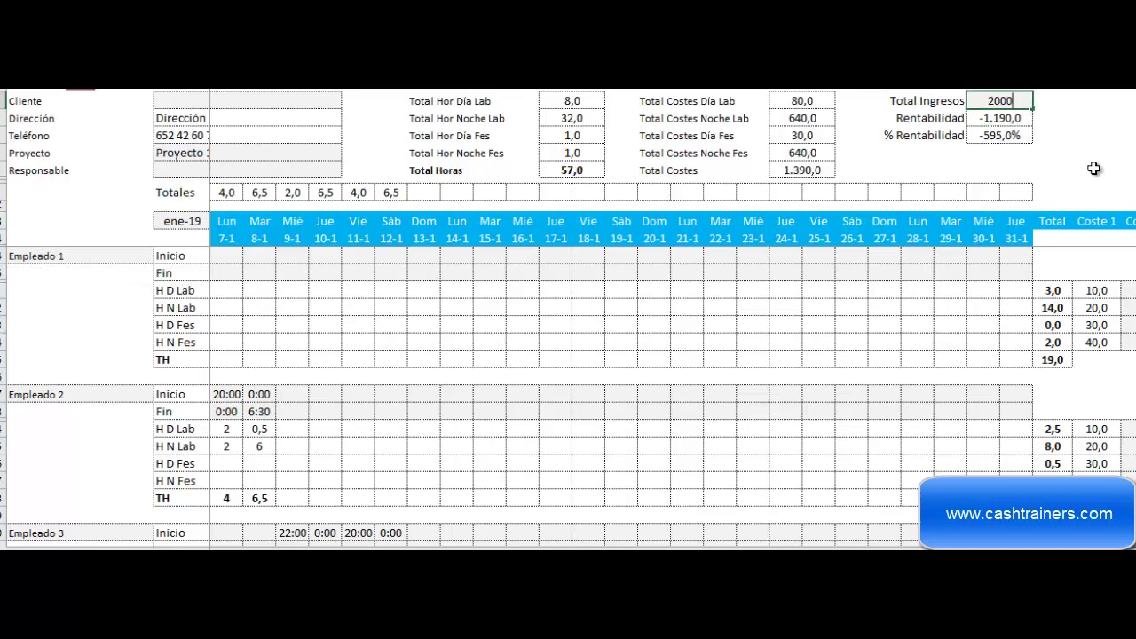
pyautogui.press('Return')
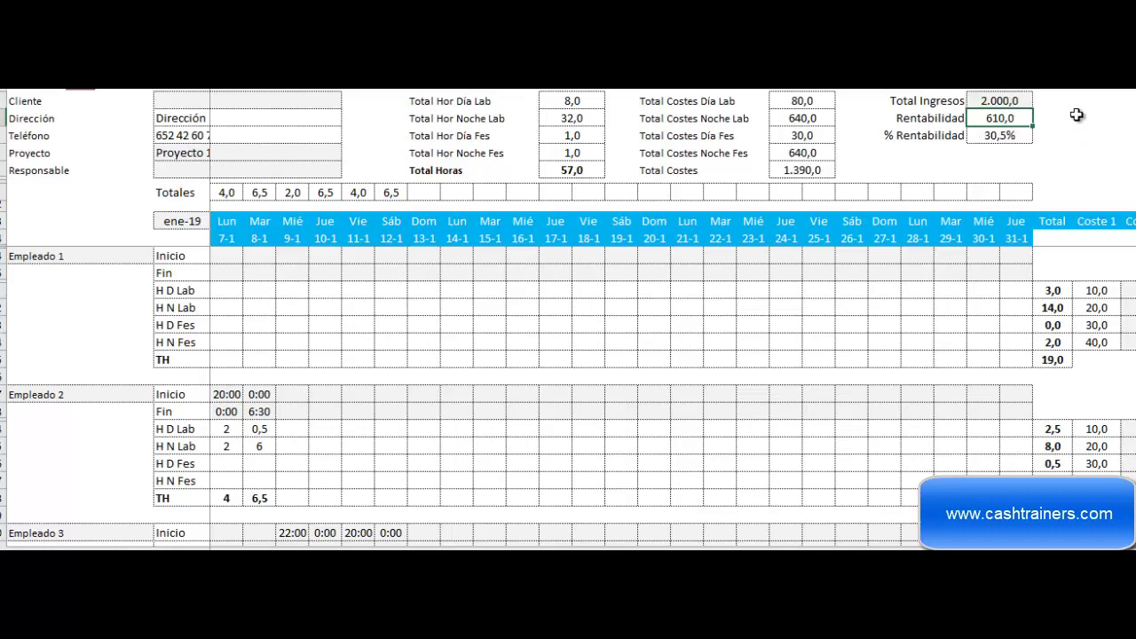
pyautogui.click(1077, 117)
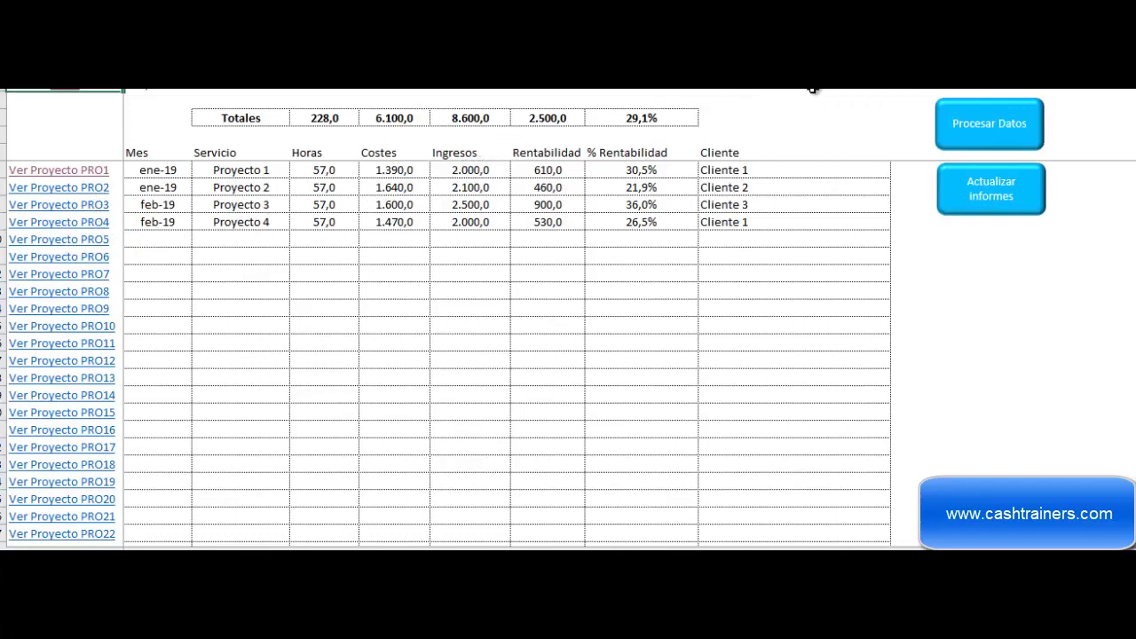
# - Open the Informes sheet listing Control Costes empleados, Informe mensual Horas and the rankings
pyautogui.click(1076, 92)
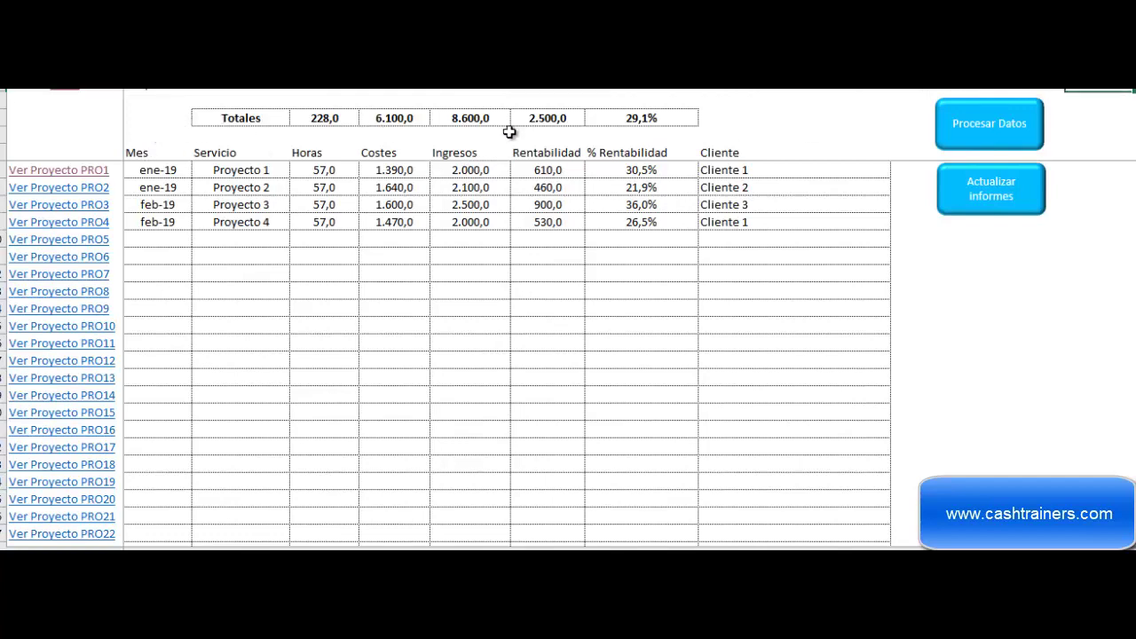
pyautogui.click(1004, 429)
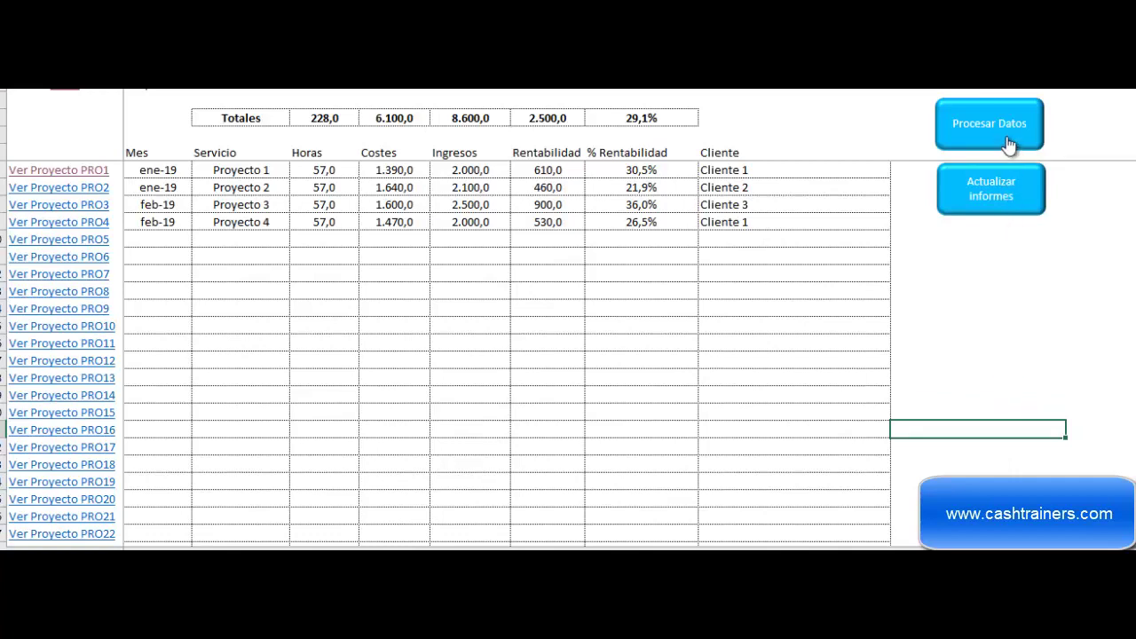
pyautogui.click(1015, 268)
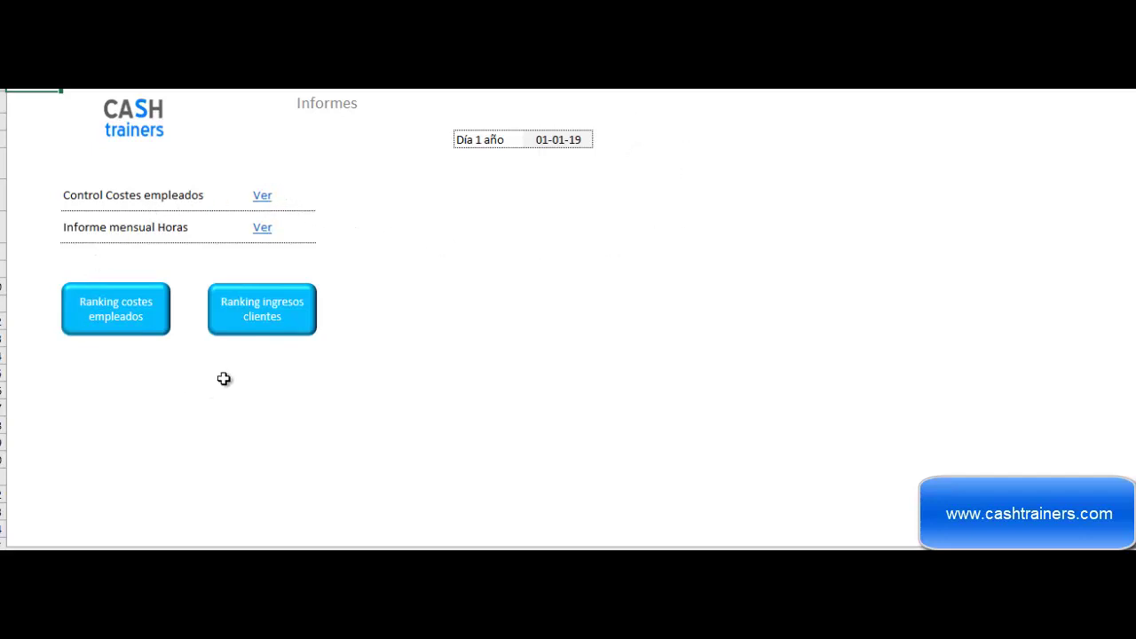
pyautogui.click(264, 200)
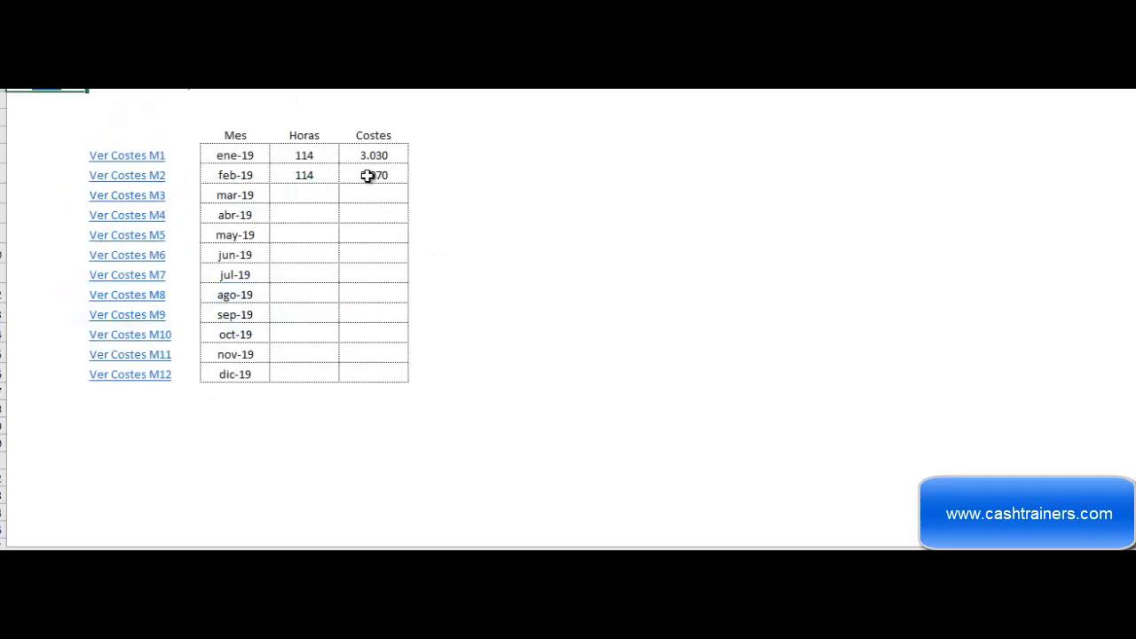
pyautogui.click(472, 127)
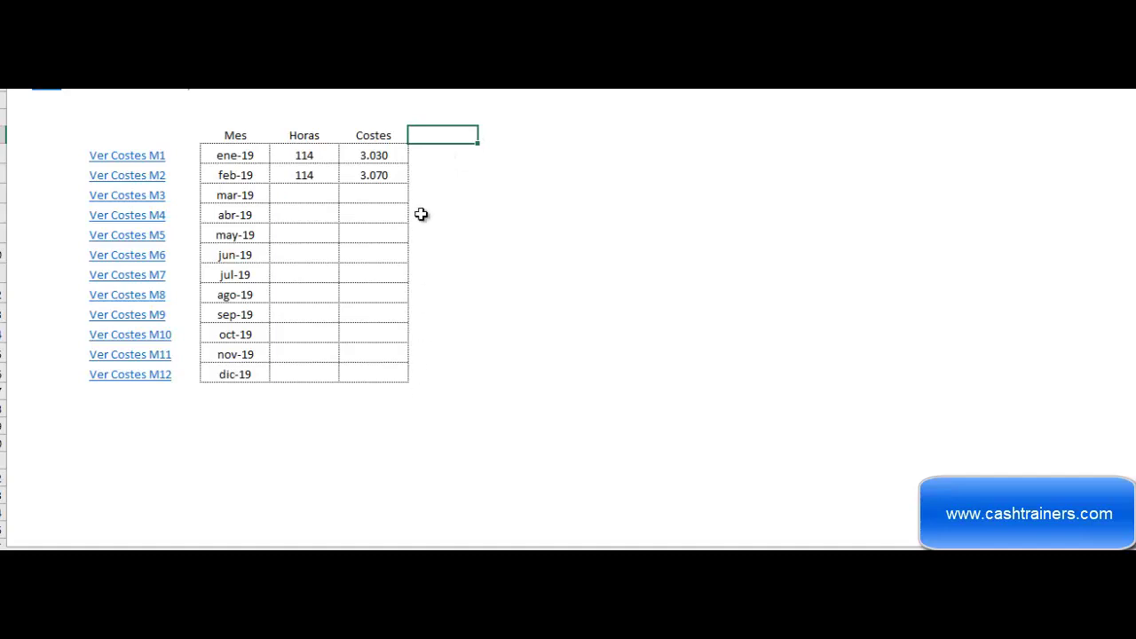
pyautogui.click(503, 123)
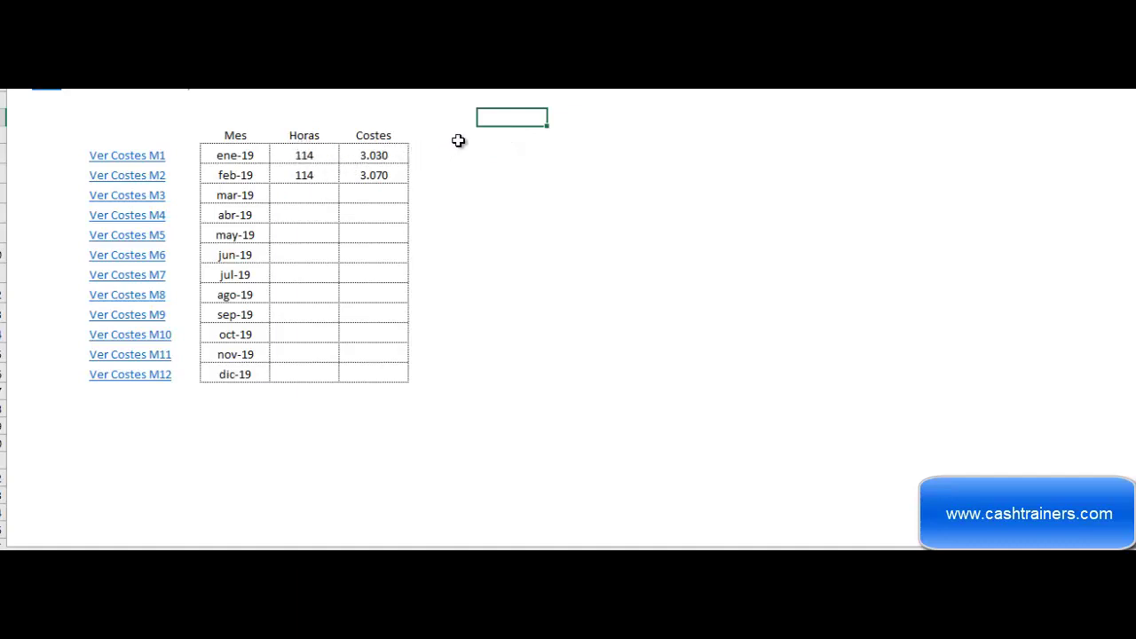
pyautogui.click(155, 160)
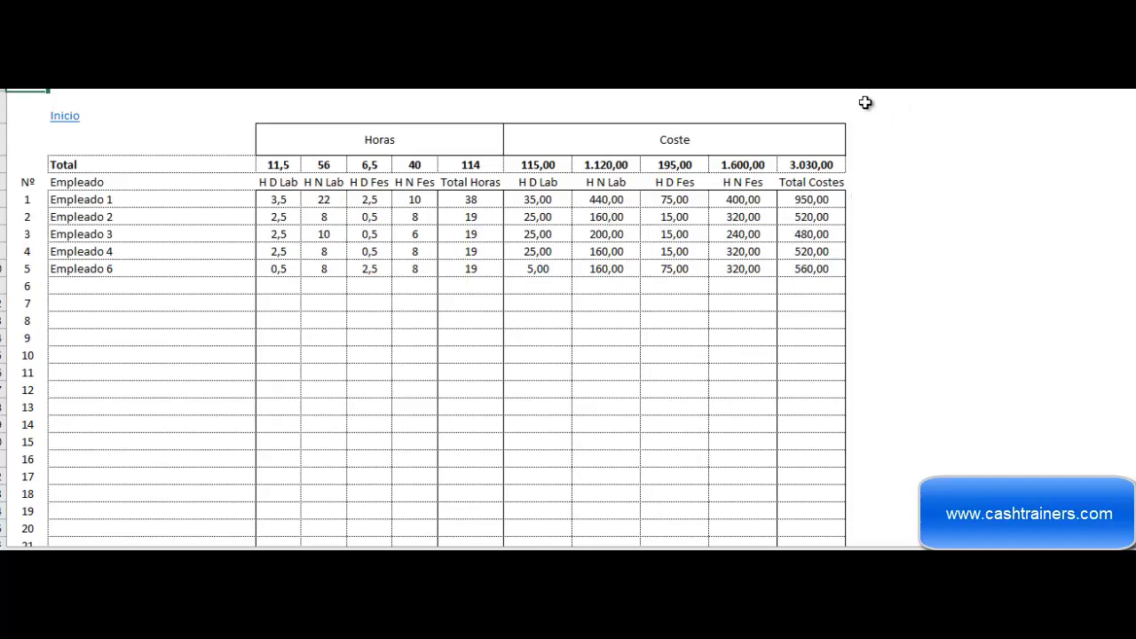
pyautogui.click(66, 119)
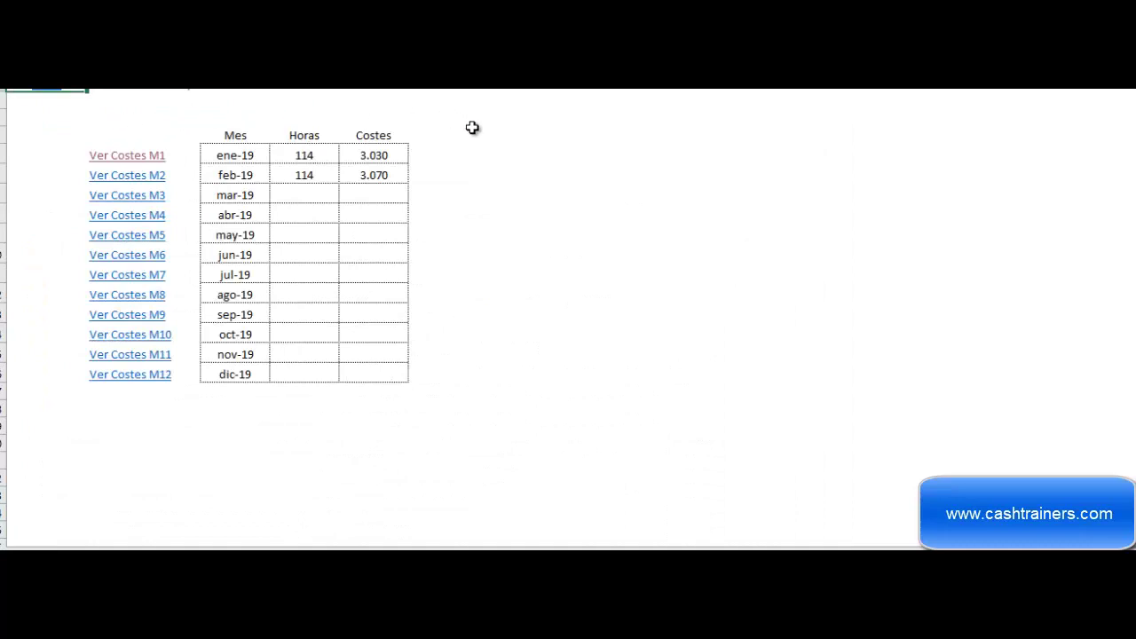
pyautogui.click(97, 176)
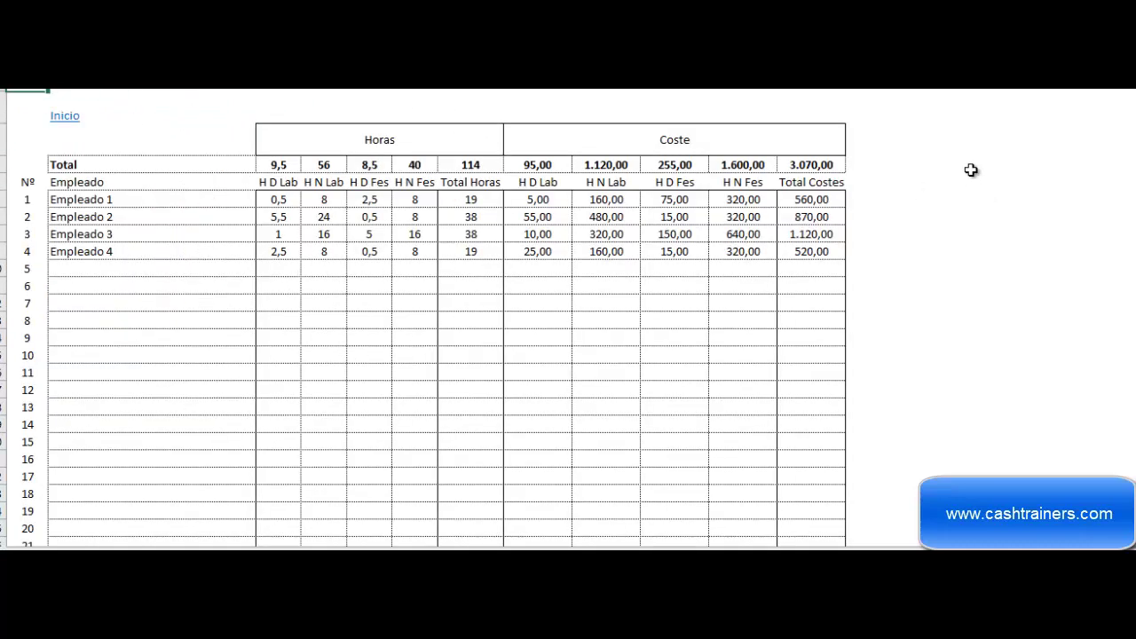
pyautogui.click(67, 116)
# - Open the monthly hours index, view report RM1 (Proyecto 1 and 2 at 57 hours), and return
pyautogui.click(53, 92)
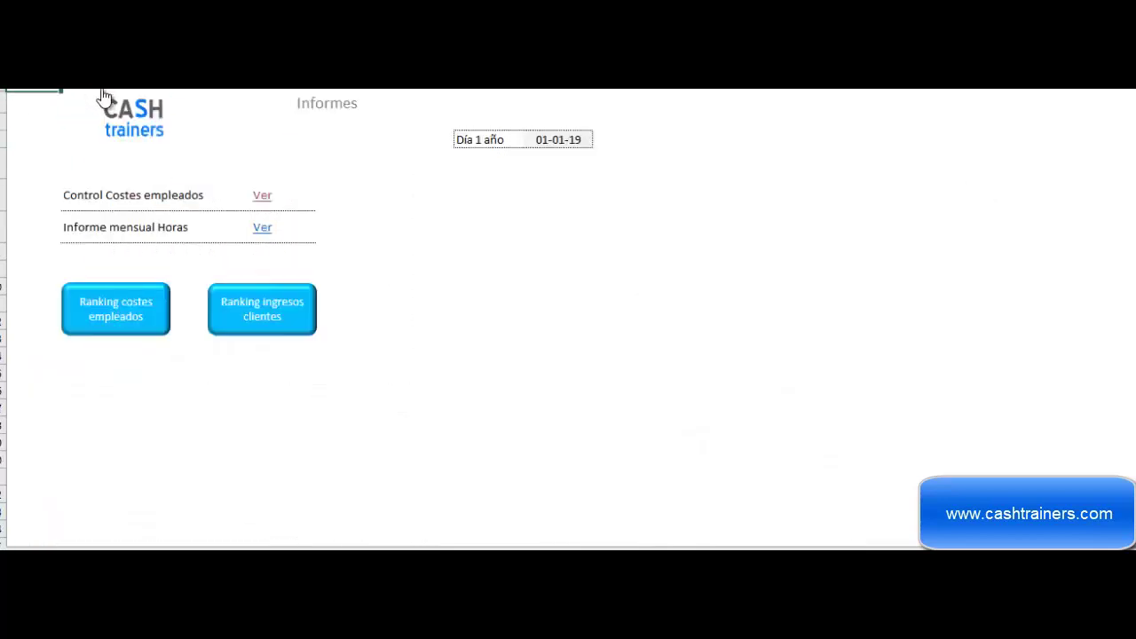
pyautogui.click(263, 227)
pyautogui.click(972, 101)
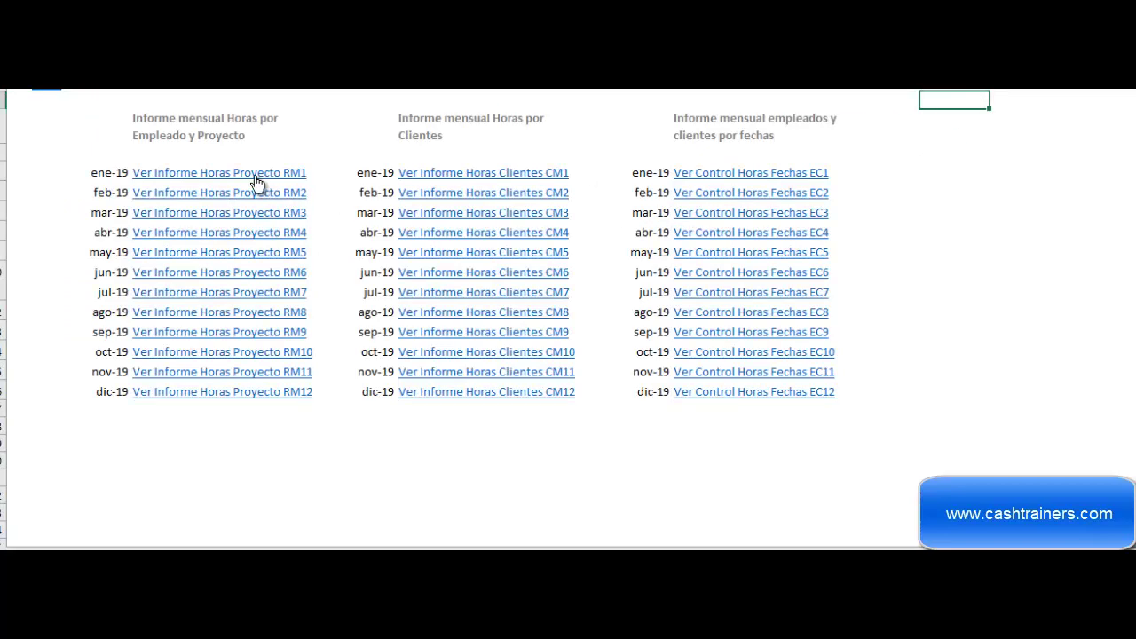
pyautogui.click(217, 174)
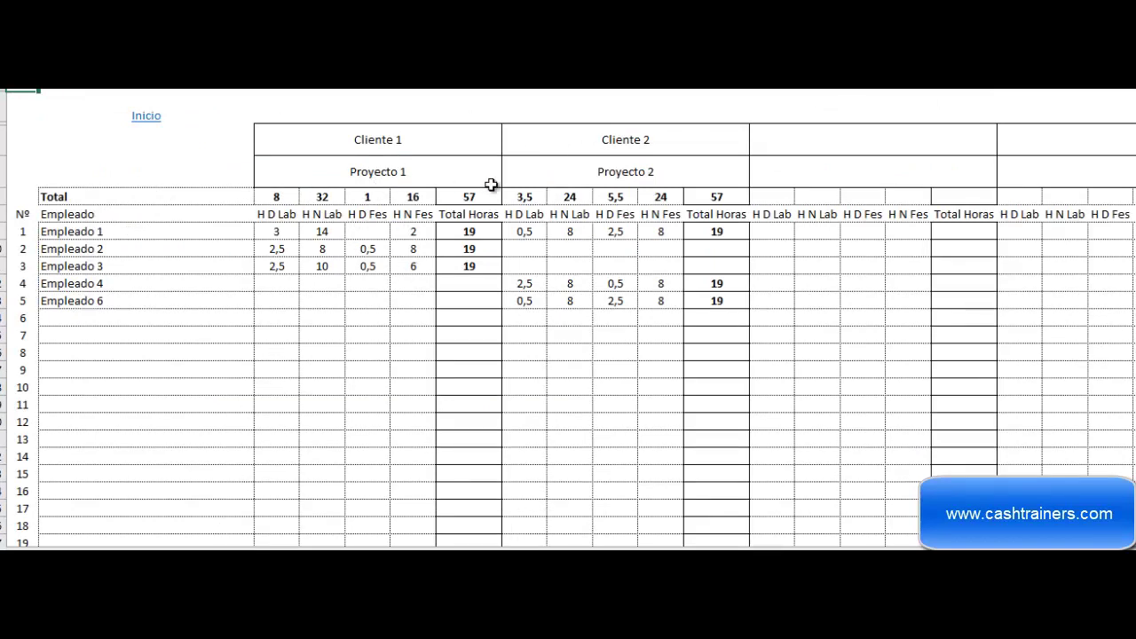
pyautogui.moveTo(124, 547)
pyautogui.mouseDown()
pyautogui.moveTo(142, 547)
pyautogui.moveTo(89, 546)
pyautogui.mouseUp()
pyautogui.click(41, 106)
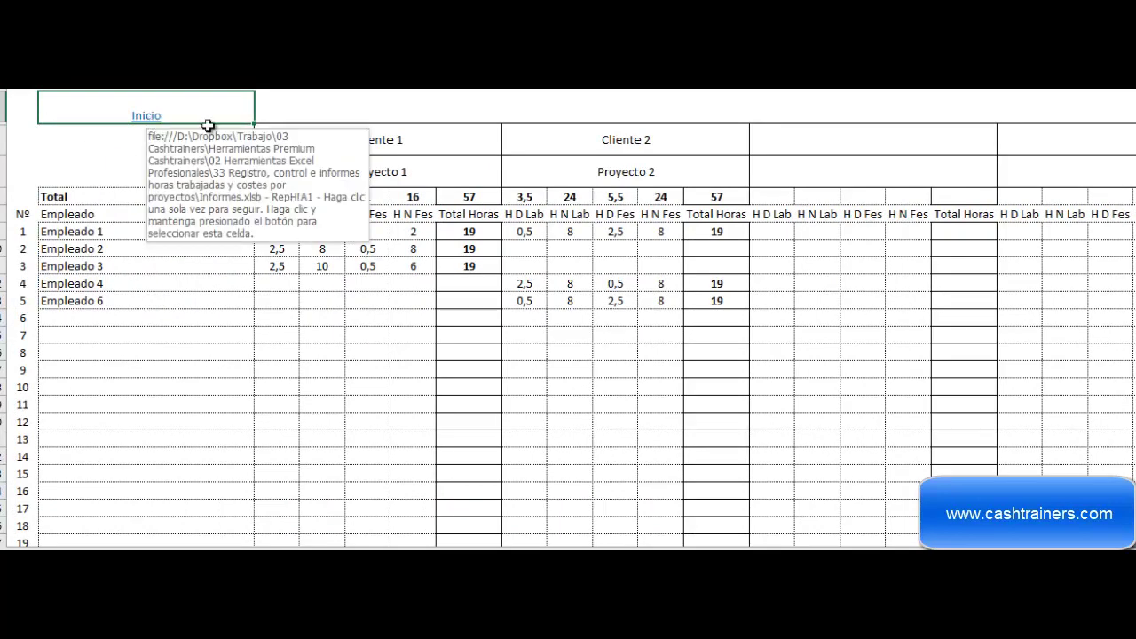
pyautogui.click(146, 117)
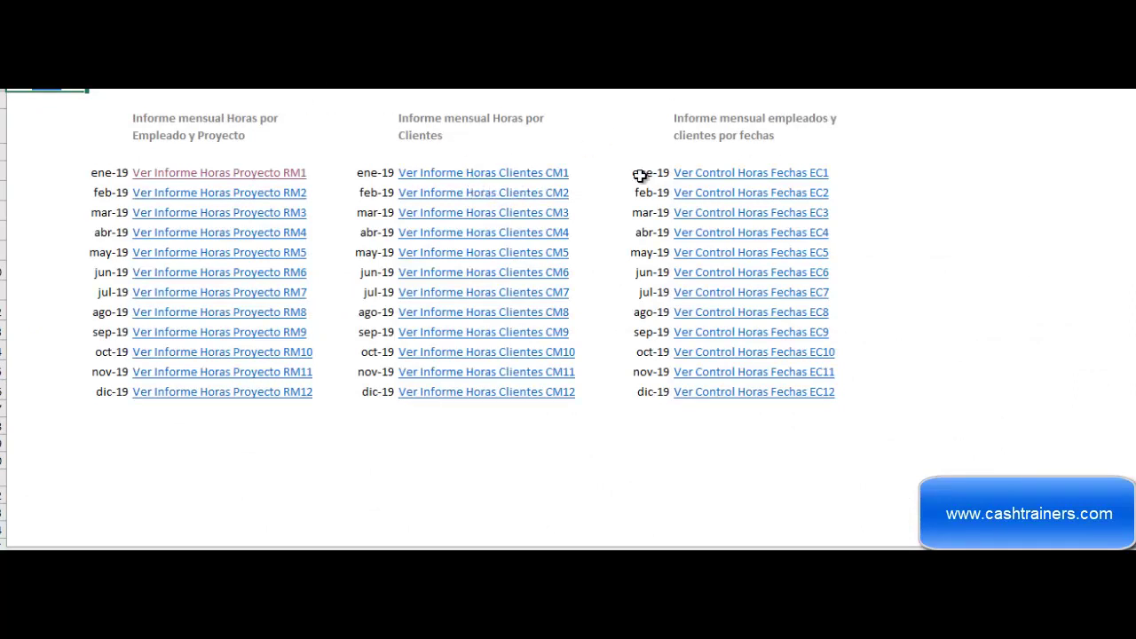
# - View the January and February client hours reports CM1 and CM2, returning to the index each time
pyautogui.click(538, 172)
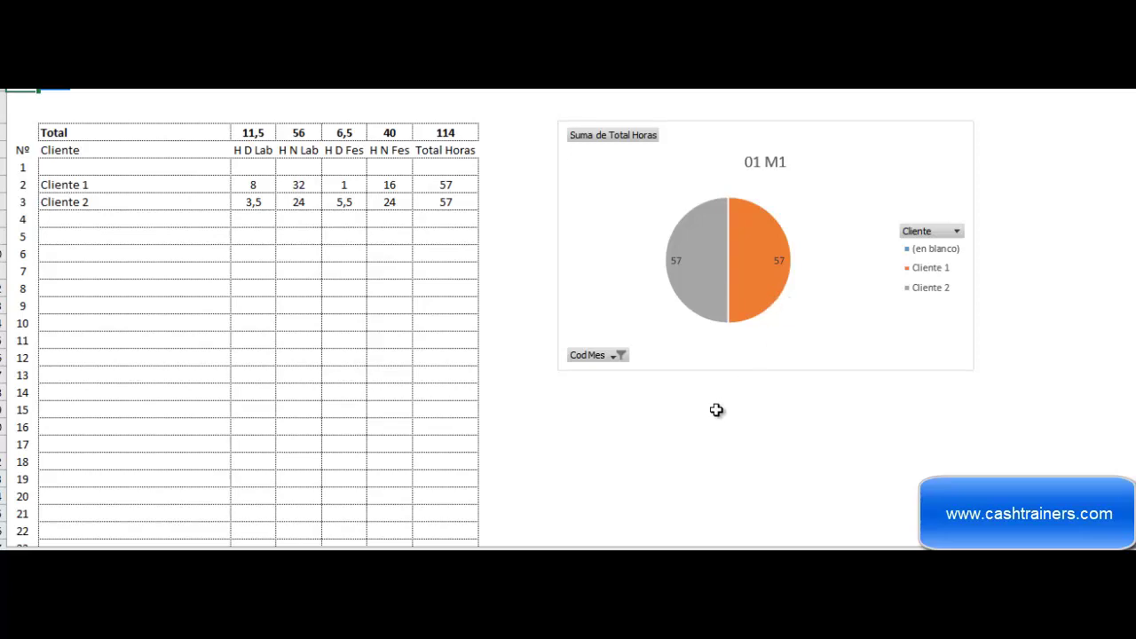
pyautogui.click(73, 94)
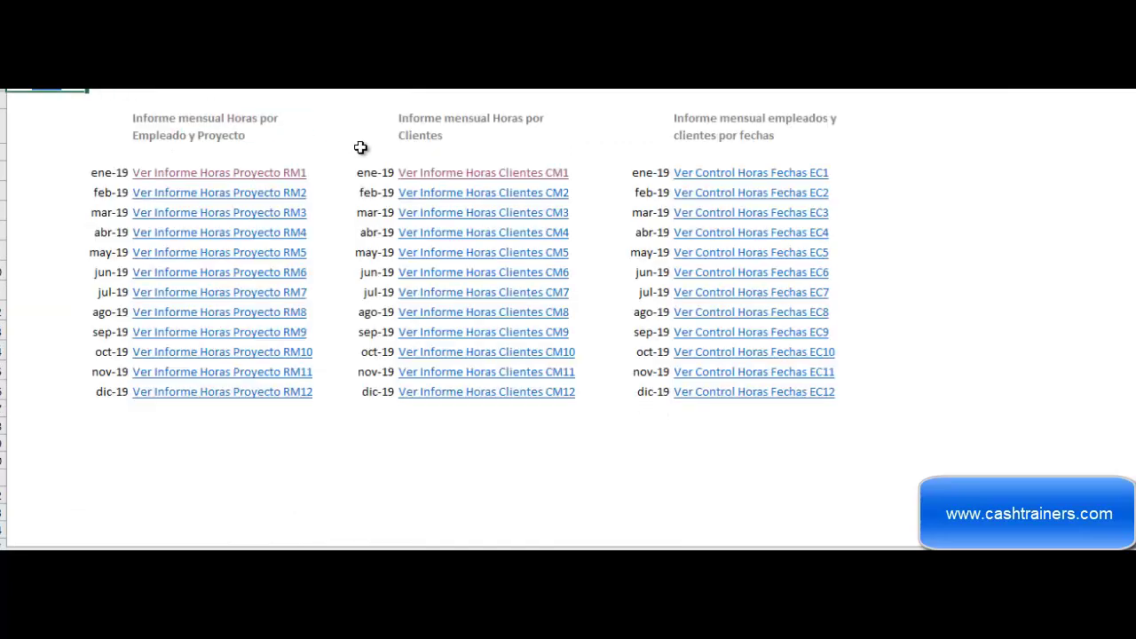
pyautogui.click(467, 197)
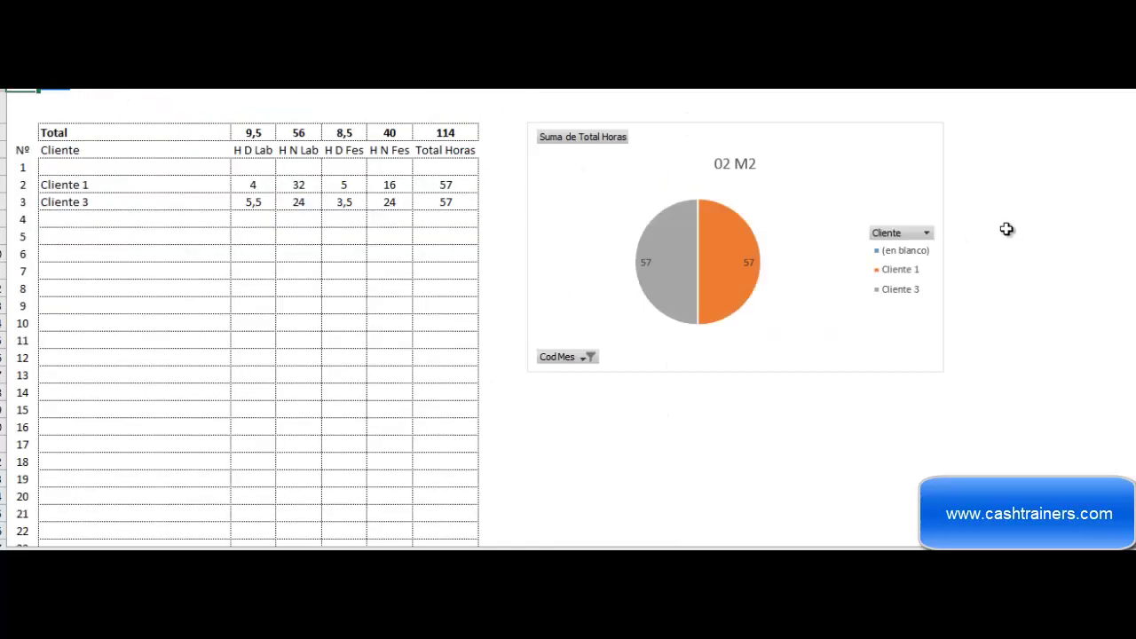
pyautogui.click(62, 95)
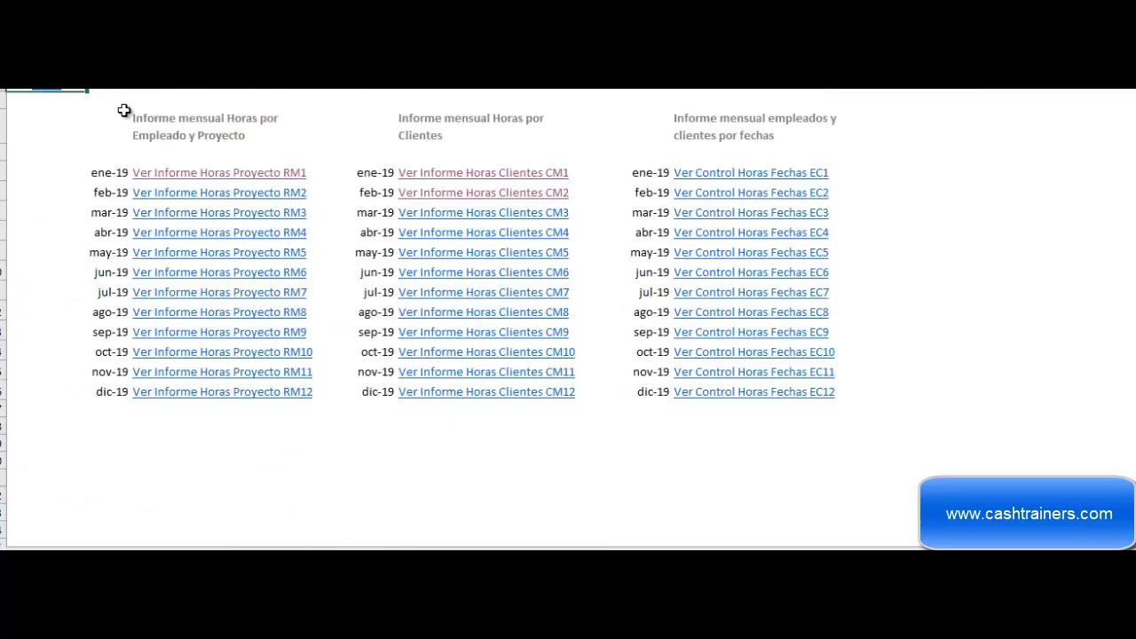
# - View the daily hours-by-date reports EC1 (ene-19) and EC2 (feb-19), then return to Informes
pyautogui.click(779, 174)
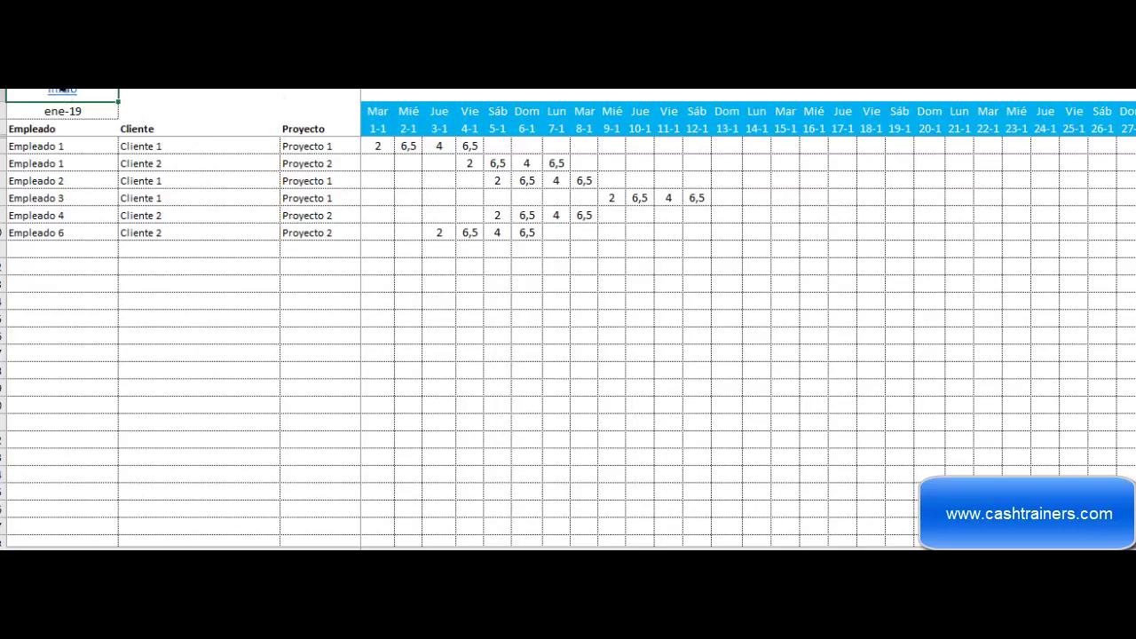
pyautogui.click(62, 90)
pyautogui.click(806, 193)
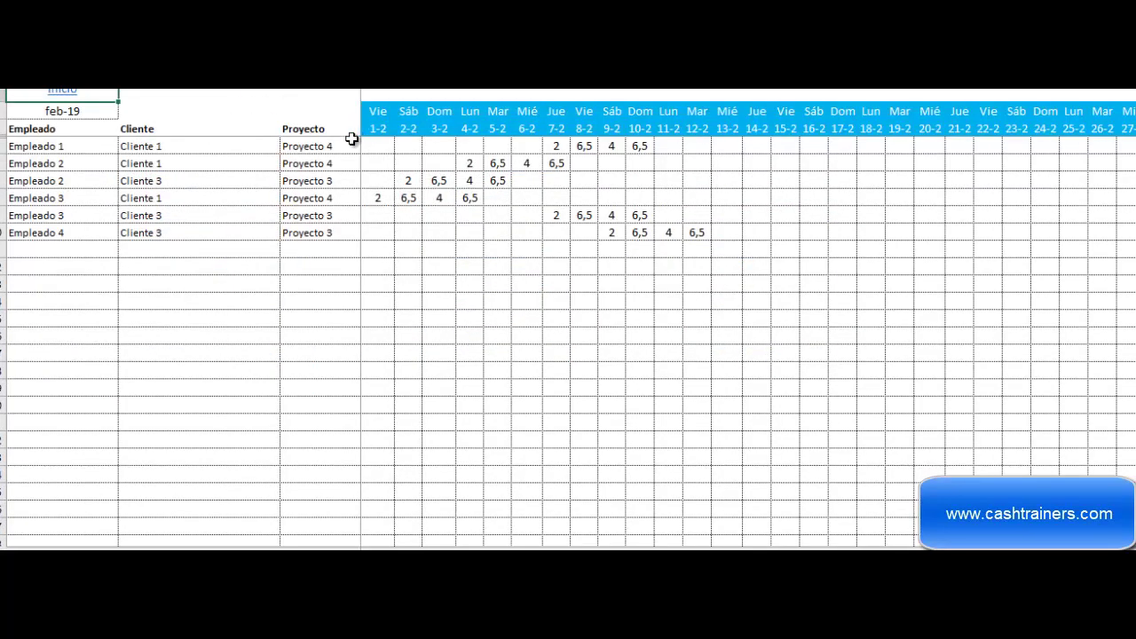
pyautogui.click(61, 93)
pyautogui.click(55, 96)
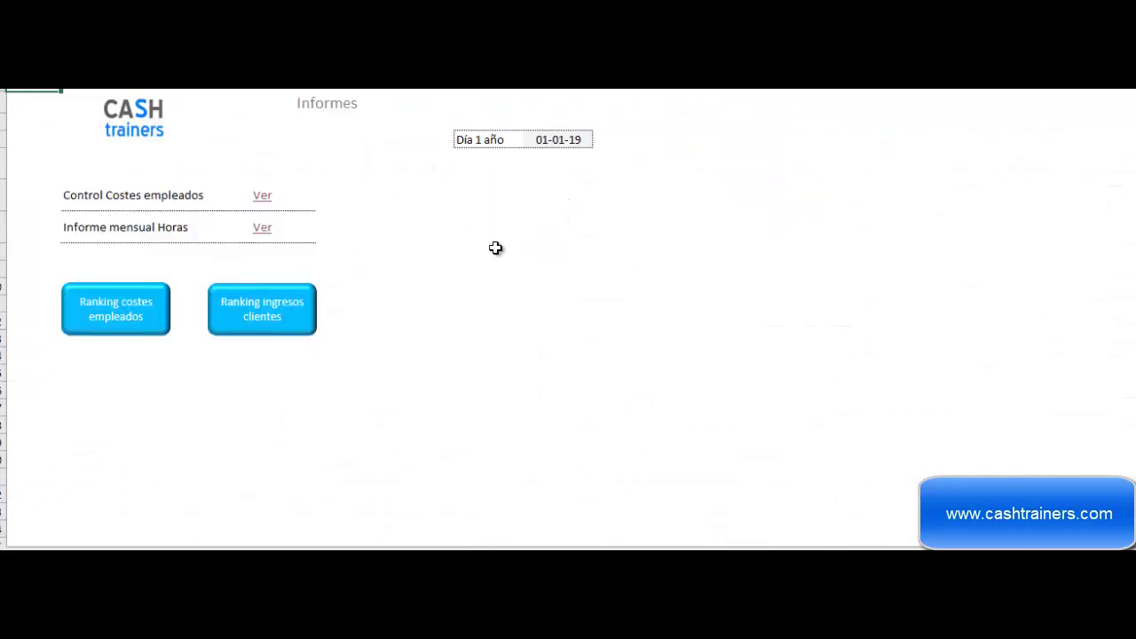
pyautogui.click(513, 241)
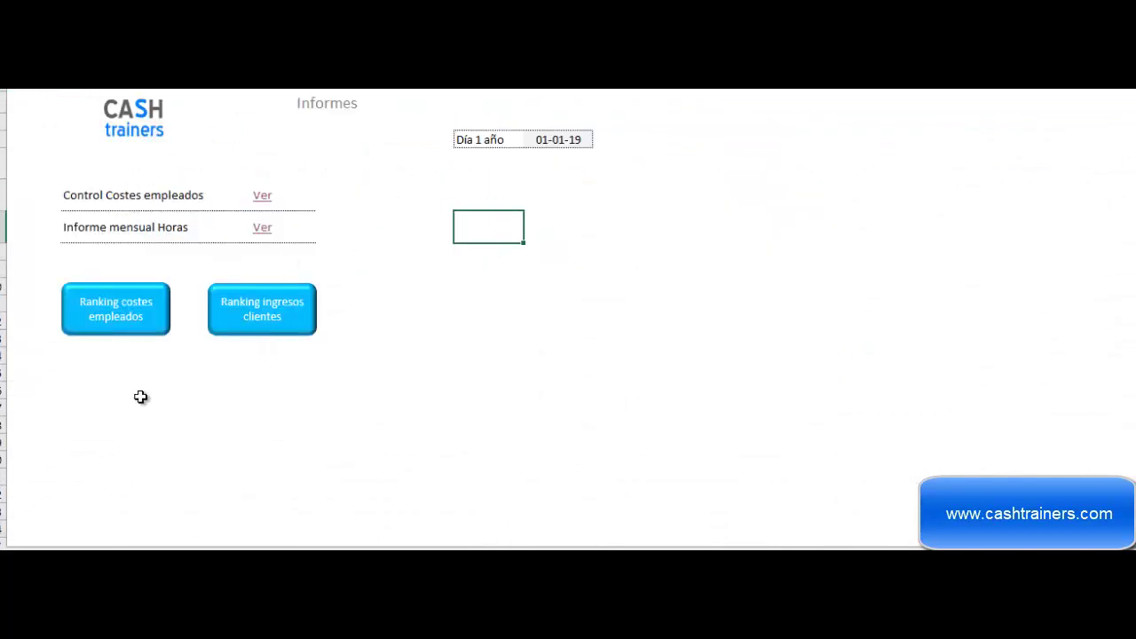
pyautogui.click(127, 329)
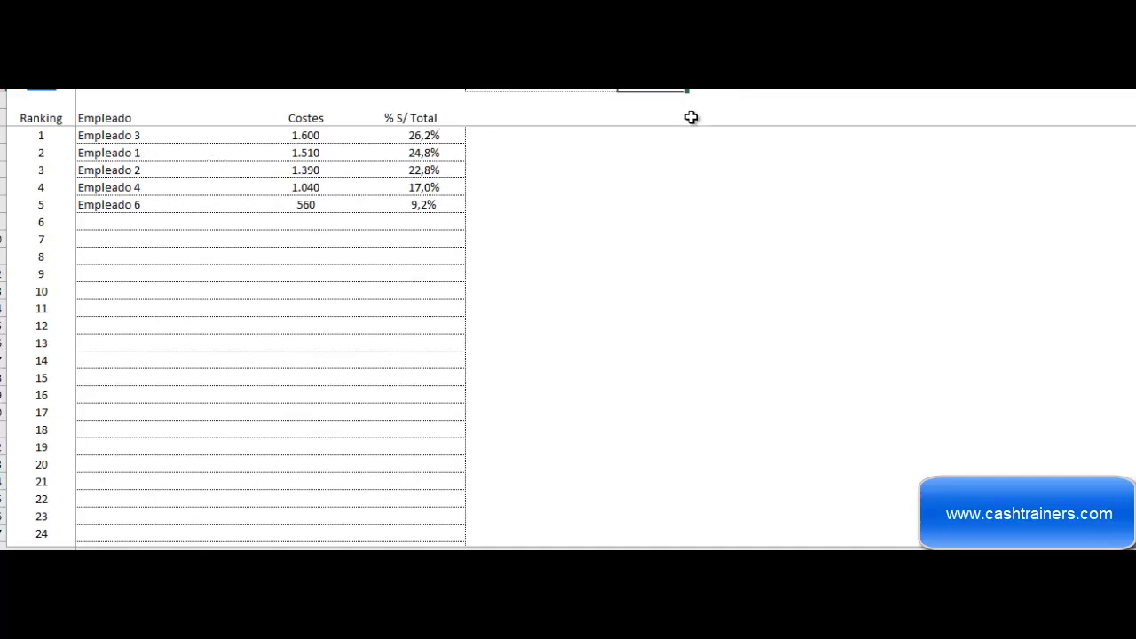
pyautogui.click(118, 133)
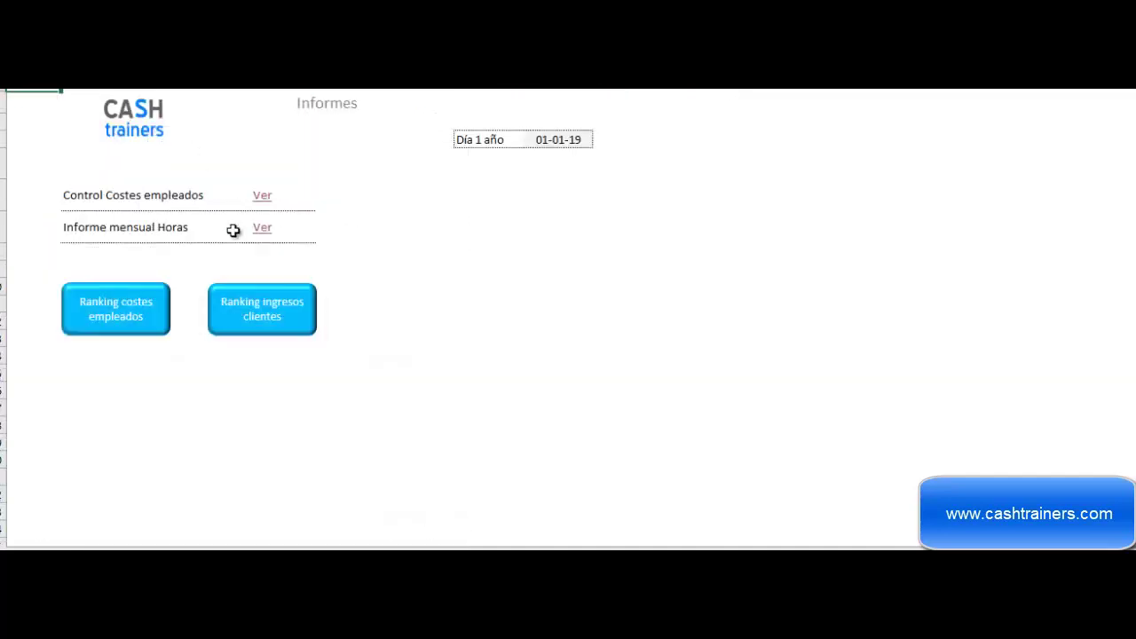
pyautogui.click(261, 299)
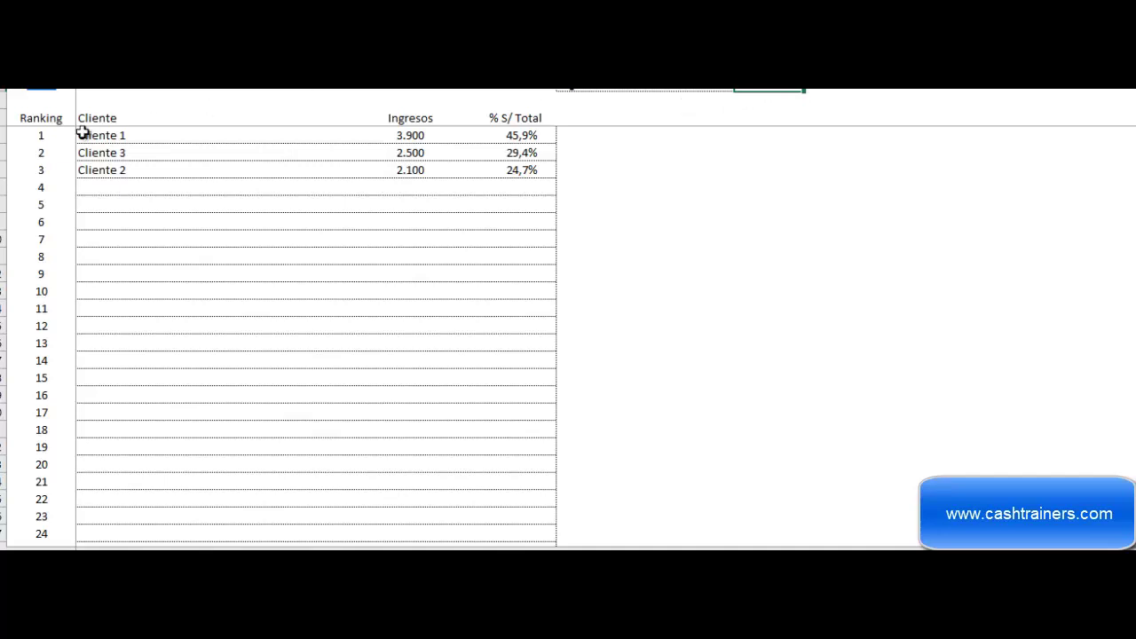
pyautogui.click(38, 96)
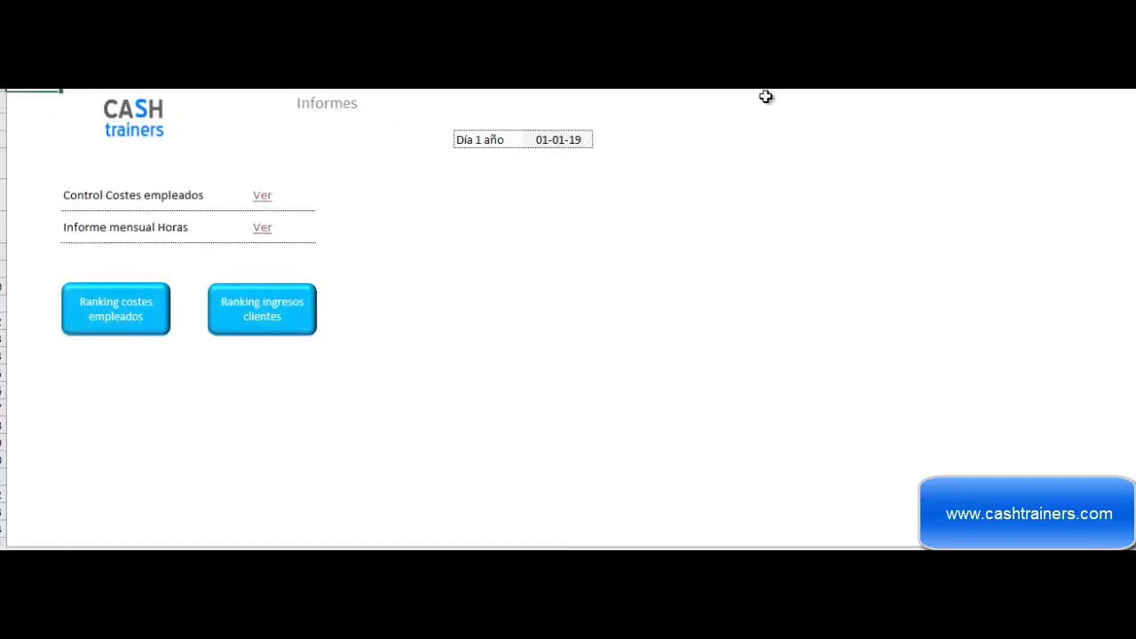